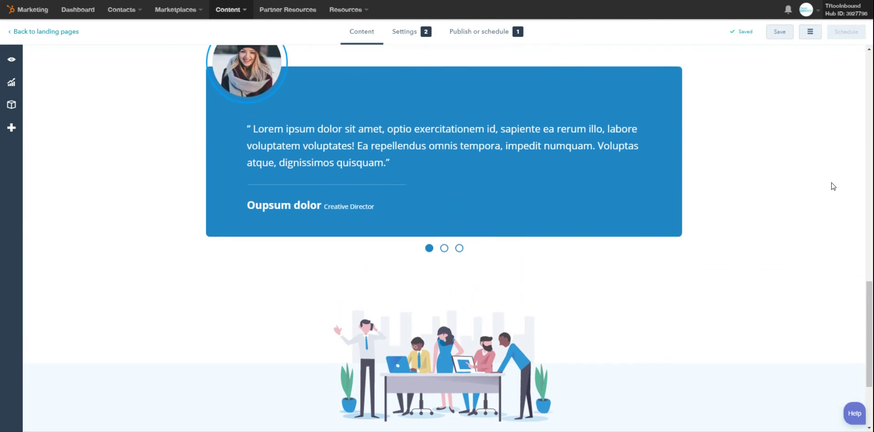
Step: Replace the landing page's main headline text with "Your EBook Title" and save the module
scroll(833, 186, "up", 10)
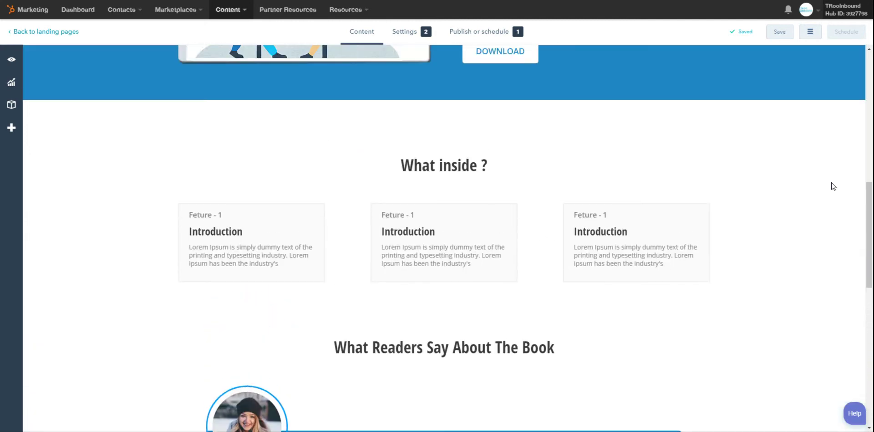
scroll(832, 182, "up", 5)
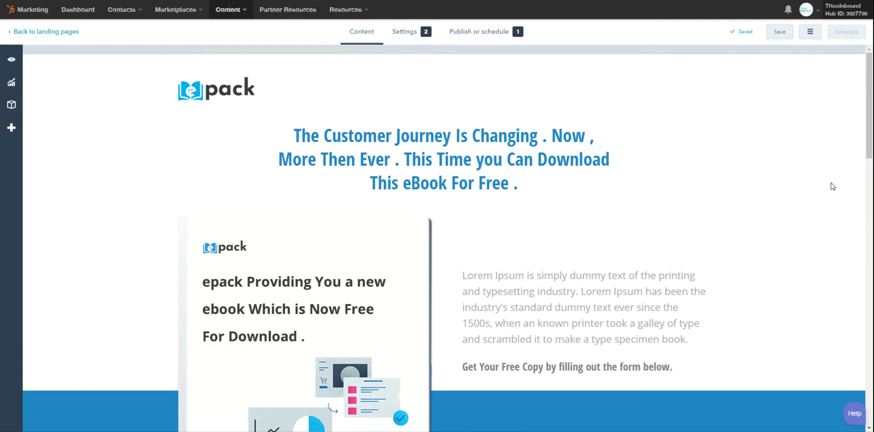
left_click(444, 159)
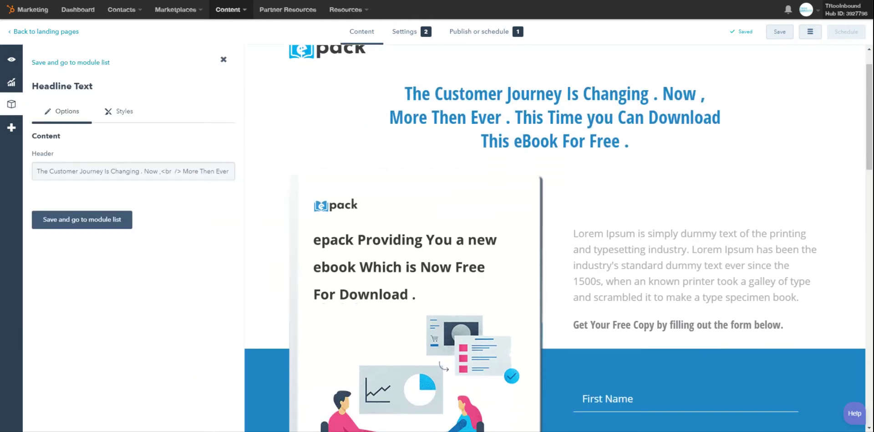
left_click(149, 171)
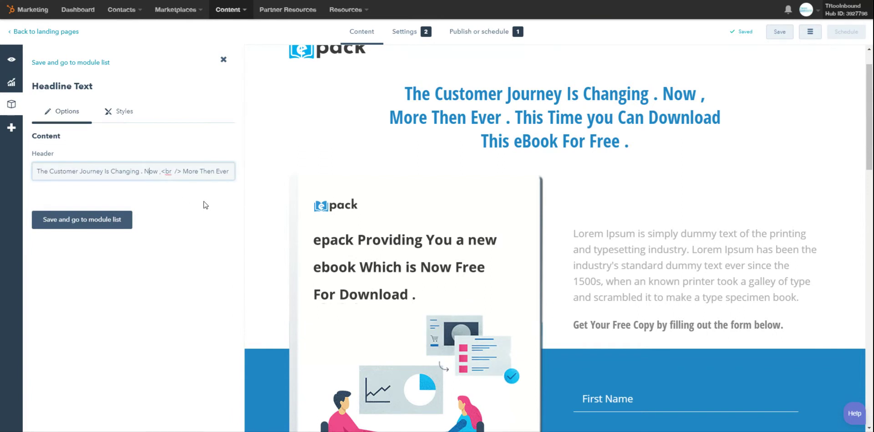
key("ctrl+a")
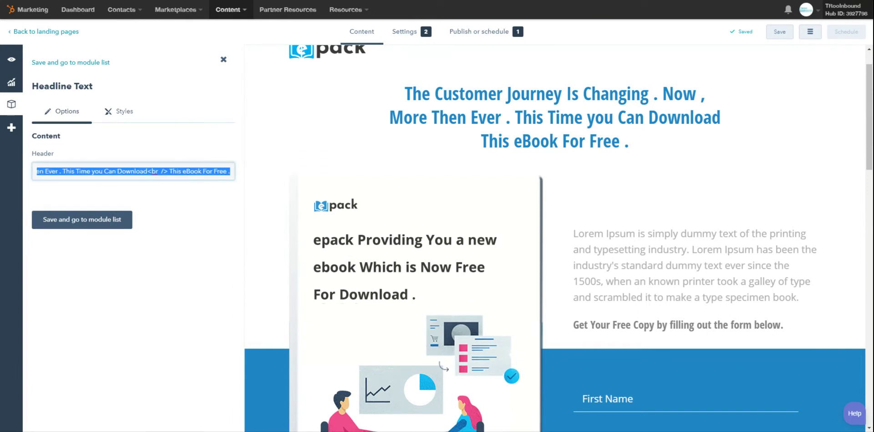
key("BackSpace")
type("Y")
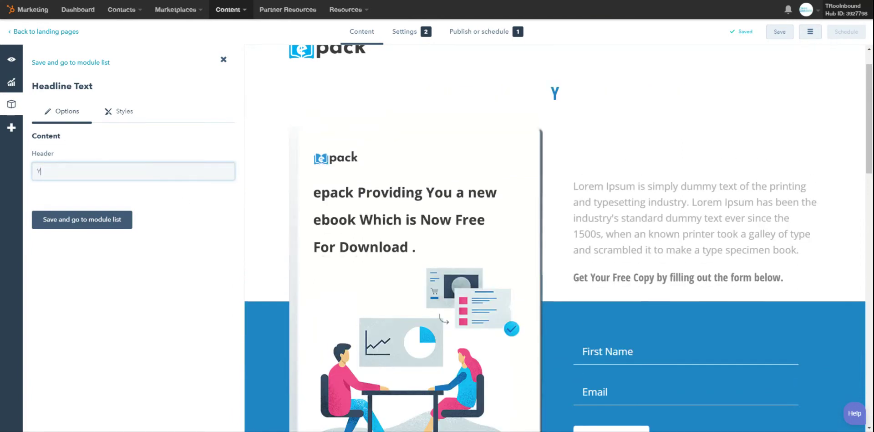
type("our EBook")
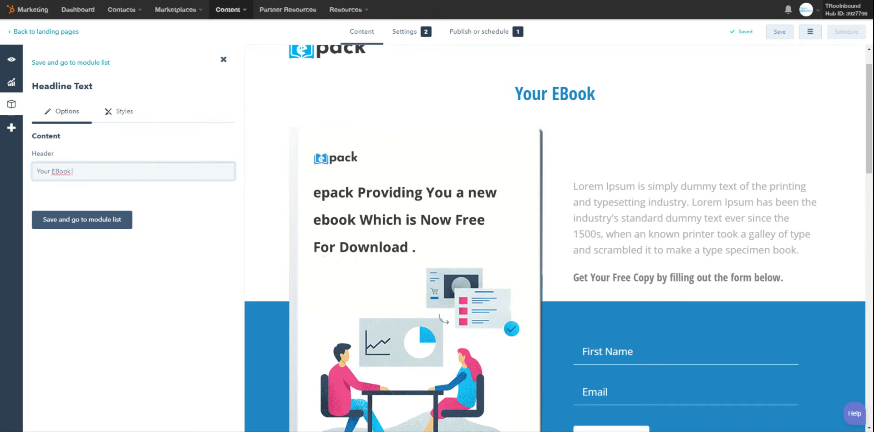
type(" Title")
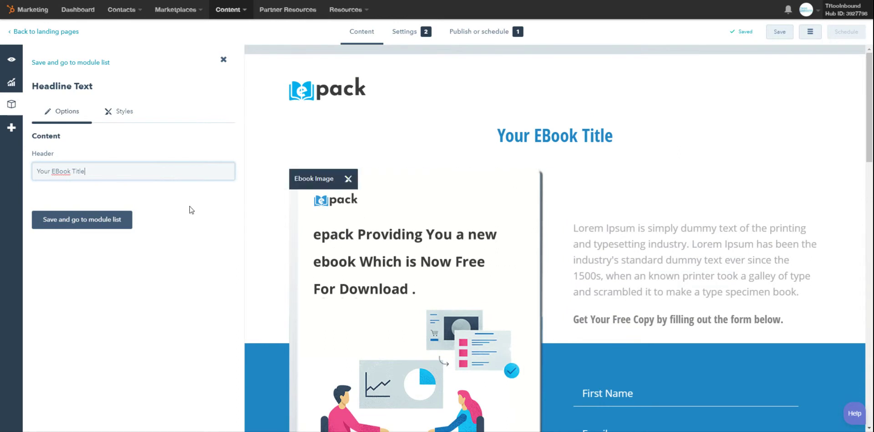
left_click(111, 223)
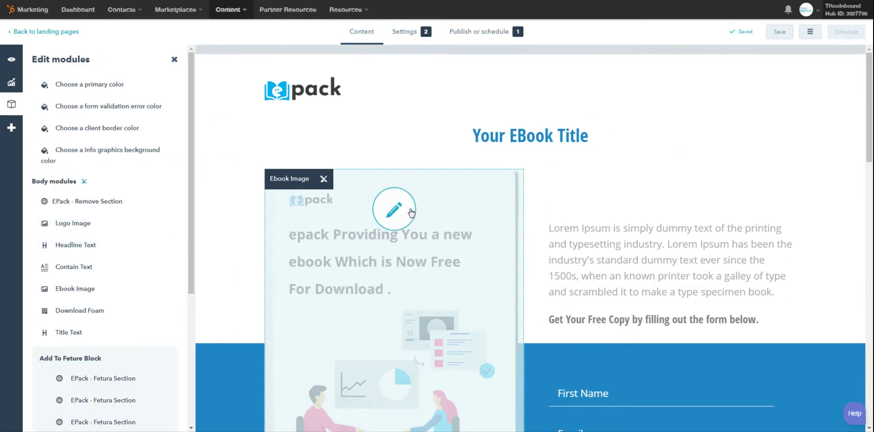
Step: Review the Ebook Image module's replacement, size, alt text and link options, and return to the module list
scroll(398, 221, "down", 2)
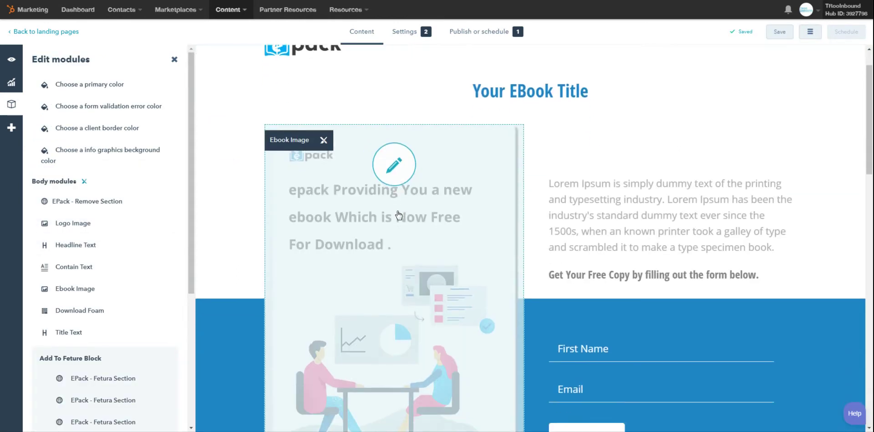
left_click(395, 167)
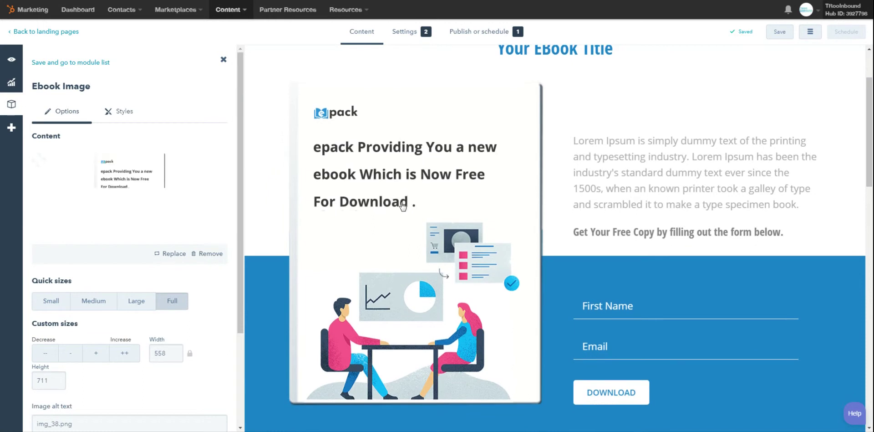
scroll(141, 216, "down", 1)
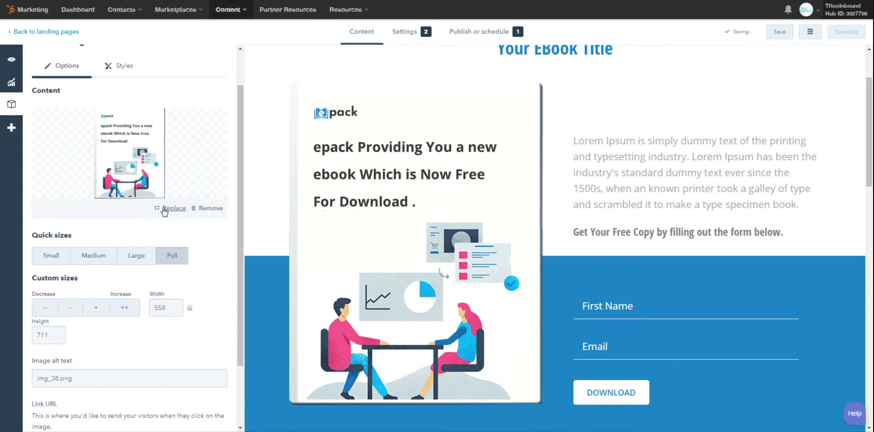
scroll(162, 210, "down", 2)
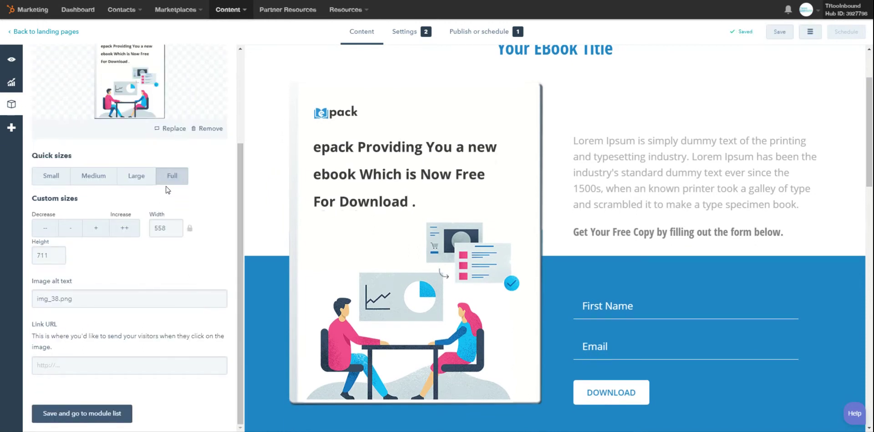
scroll(180, 155, "up", 3)
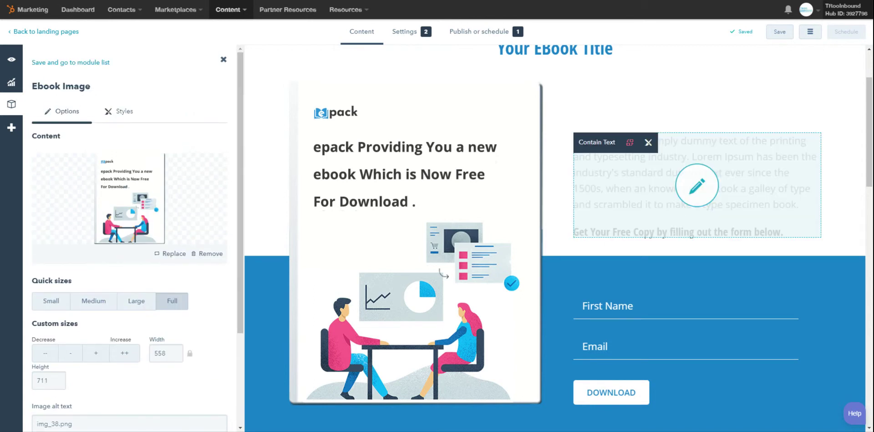
scroll(686, 223, "up", 2)
scroll(687, 222, "down", 3)
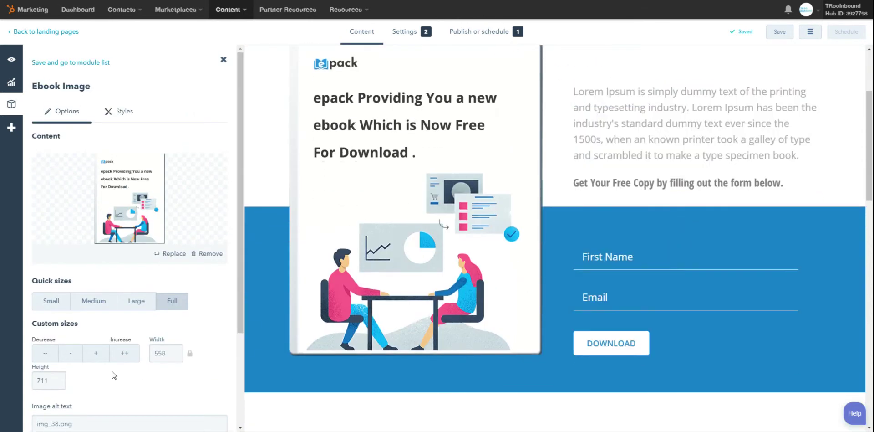
scroll(108, 400, "down", 2)
left_click(122, 409)
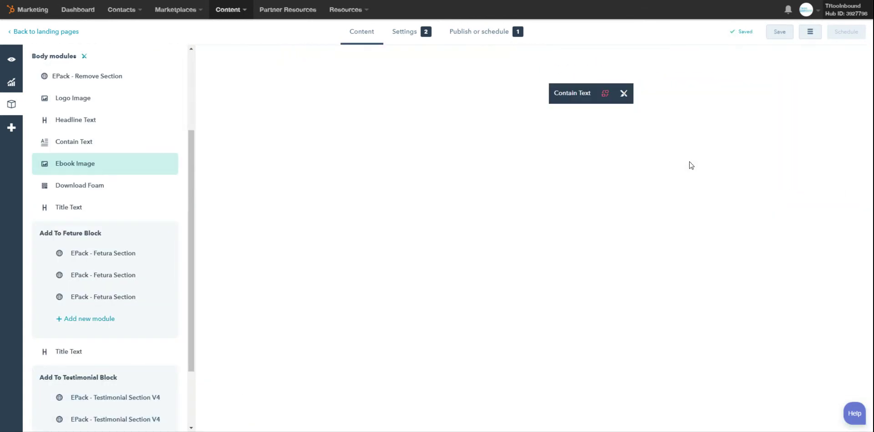
Step: Open the description text beside the ebook image for inline editing, view its source code and close the code view
scroll(691, 165, "down", 3)
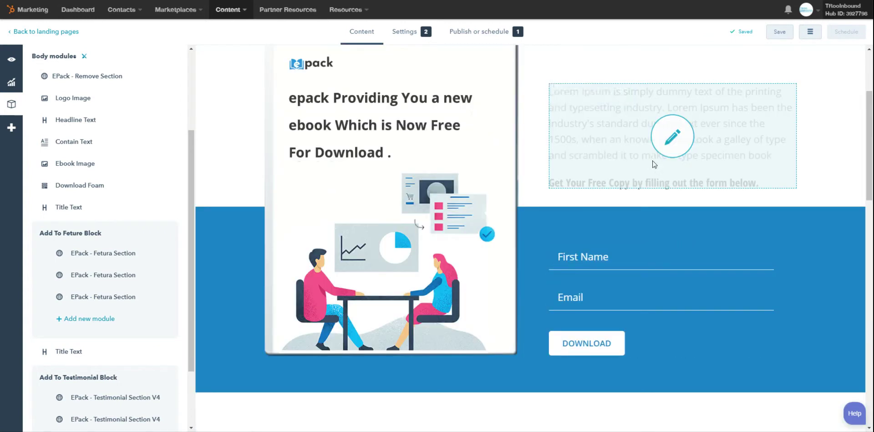
scroll(655, 218, "up", 1)
left_click(672, 181)
scroll(672, 181, "down", 1)
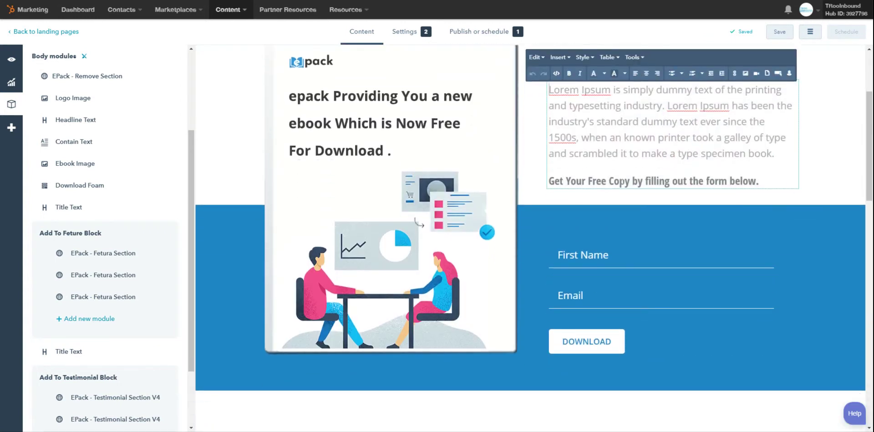
scroll(557, 123, "up", 1)
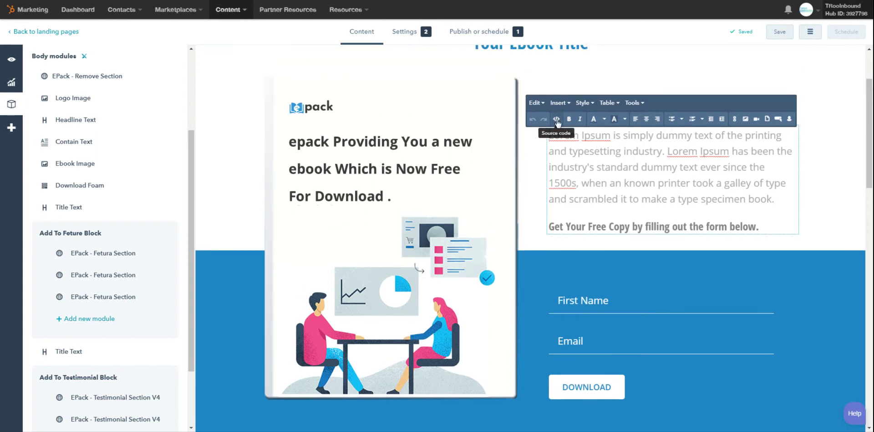
left_click(556, 120)
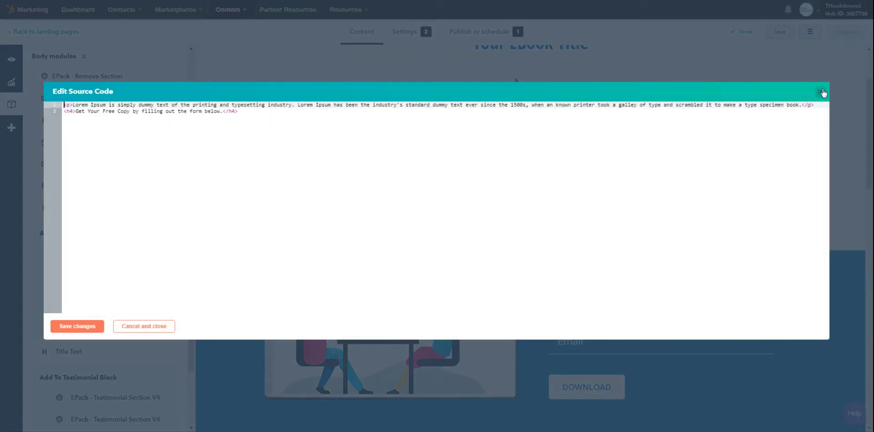
left_click(823, 92)
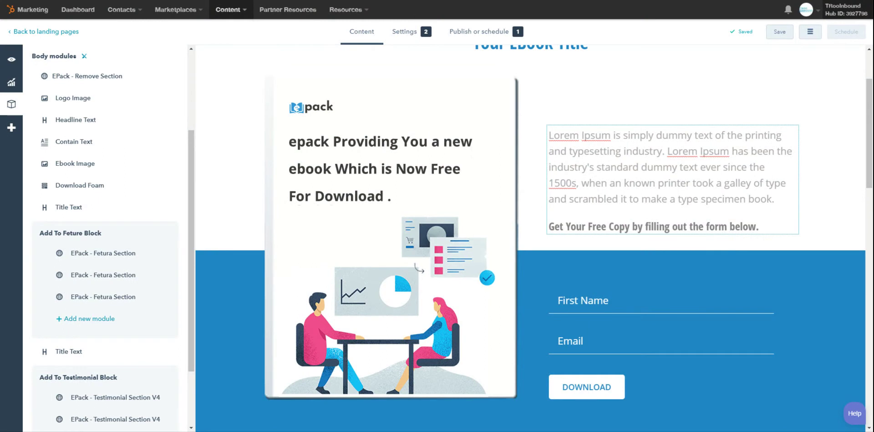
Step: Review the Download Foam module's available forms, thank-you message and post-submit options, and return to the module list
scroll(722, 244, "down", 2)
left_click(724, 243)
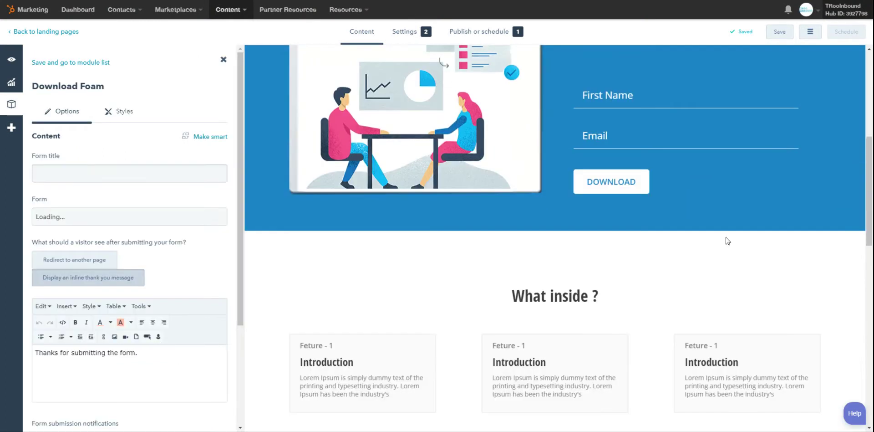
left_click(117, 216)
scroll(114, 249, "up", 1)
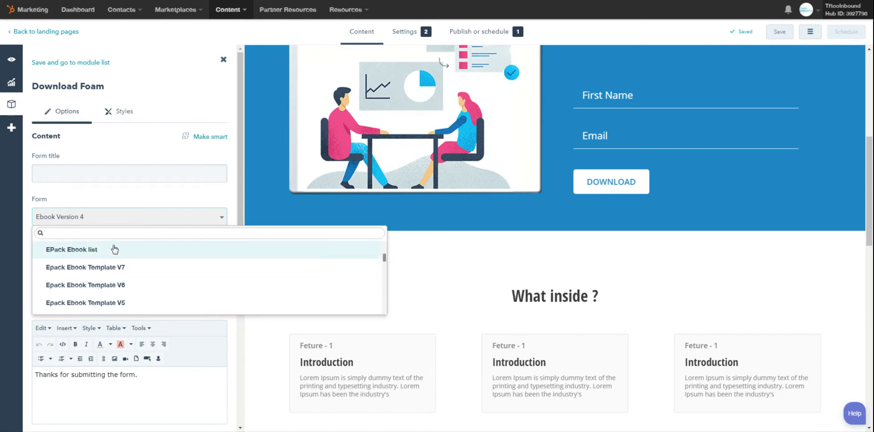
left_click(114, 221)
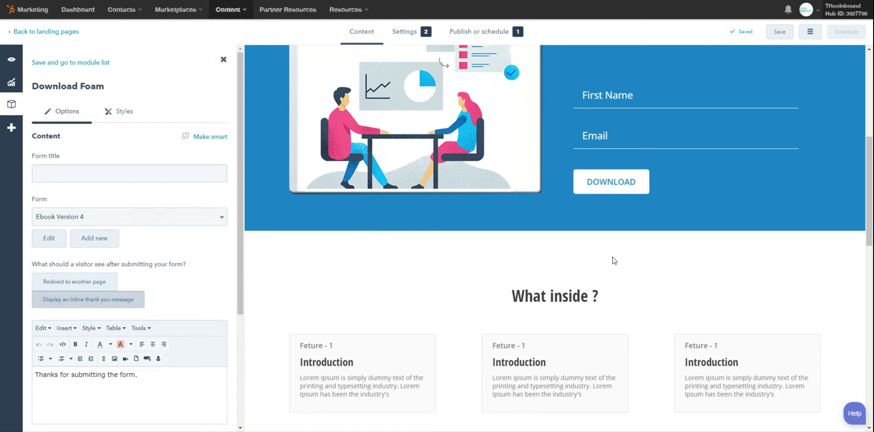
scroll(613, 259, "down", 1)
scroll(165, 337, "down", 4)
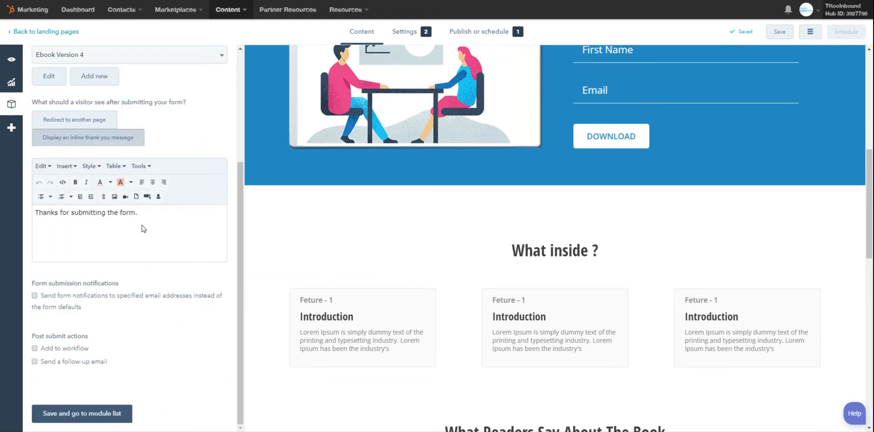
left_click(91, 413)
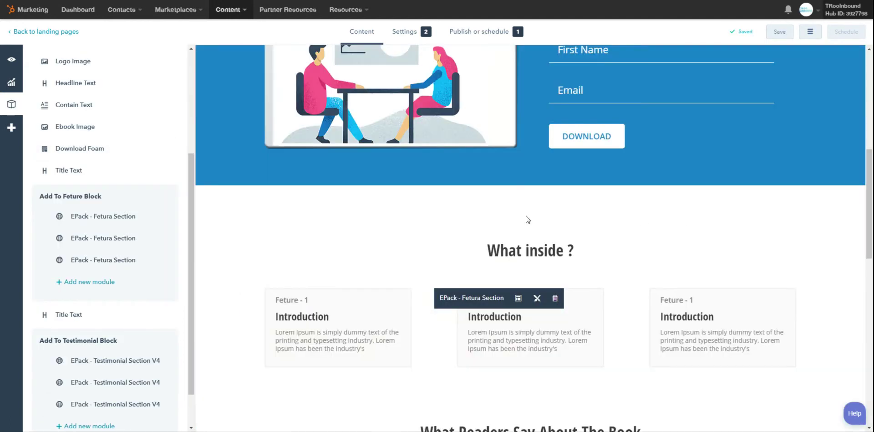
Step: Review the label, title and description fields of the first feature card under "What inside ?", and return to the module list
scroll(533, 223, "down", 2)
scroll(500, 271, "down", 1)
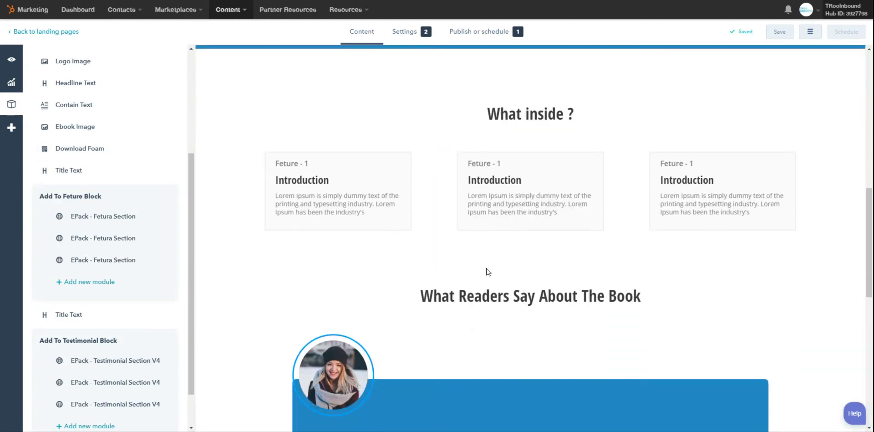
left_click(331, 202)
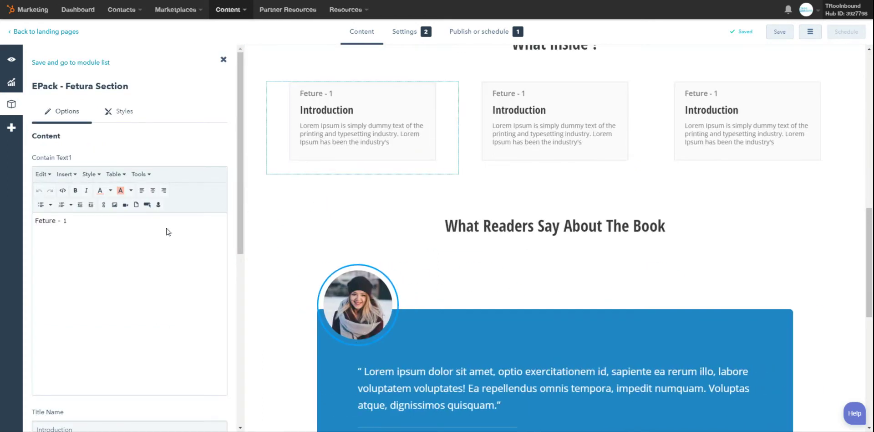
scroll(167, 231, "down", 2)
scroll(167, 232, "down", 5)
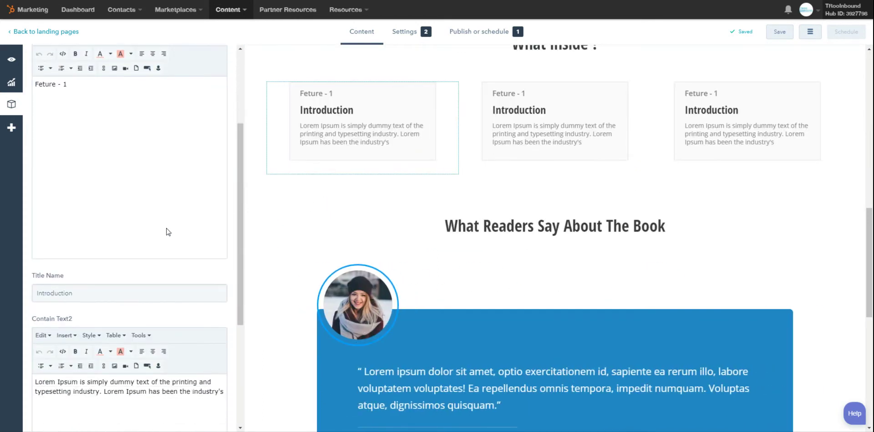
scroll(167, 232, "up", 7)
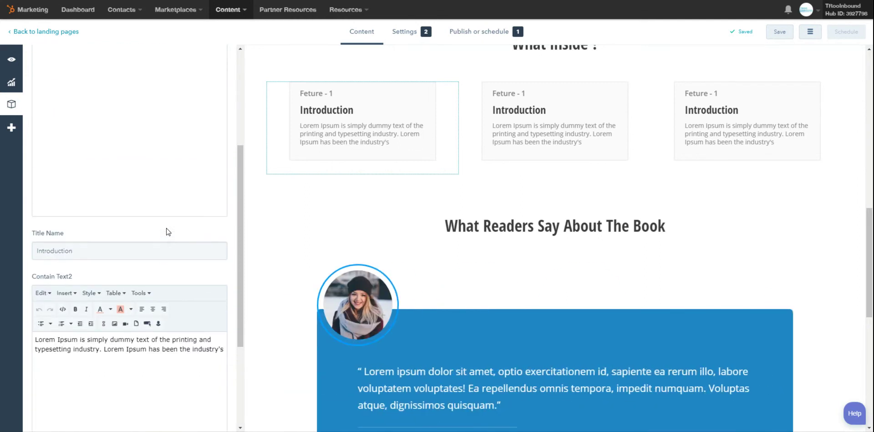
scroll(112, 238, "down", 4)
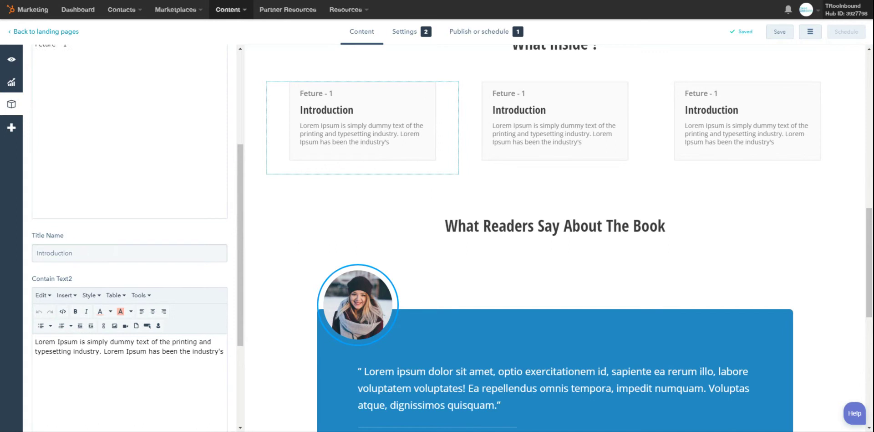
scroll(112, 238, "up", 5)
scroll(98, 248, "down", 3)
scroll(98, 248, "down", 3)
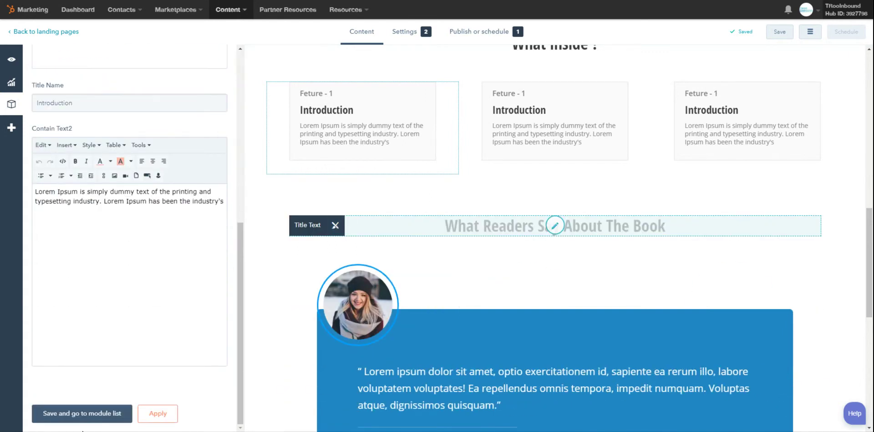
left_click(91, 412)
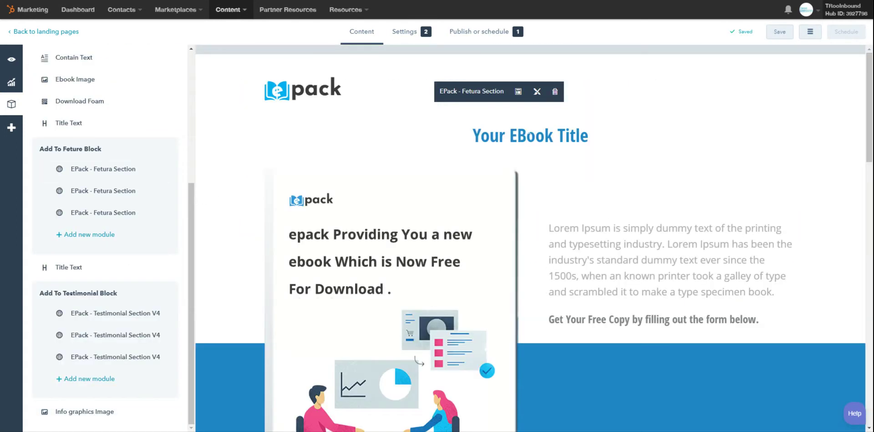
Step: Set the second feature card's label to "Feture - 2" and its title to "Introduction Part 2"
left_click(530, 128)
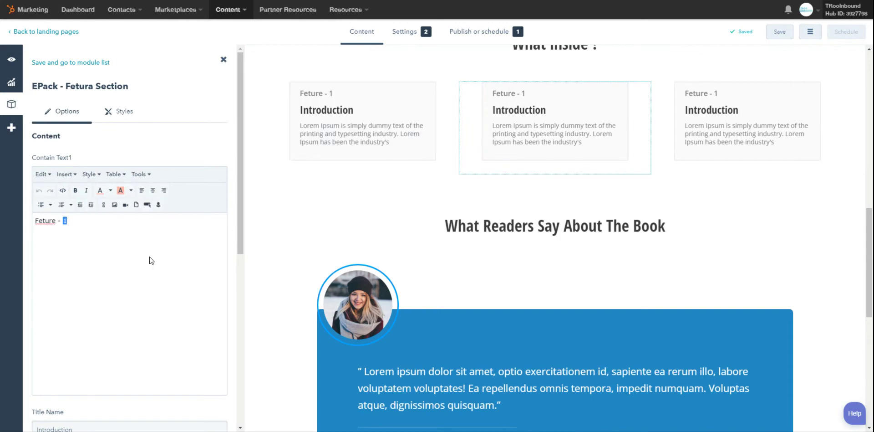
scroll(150, 267, "down", 4)
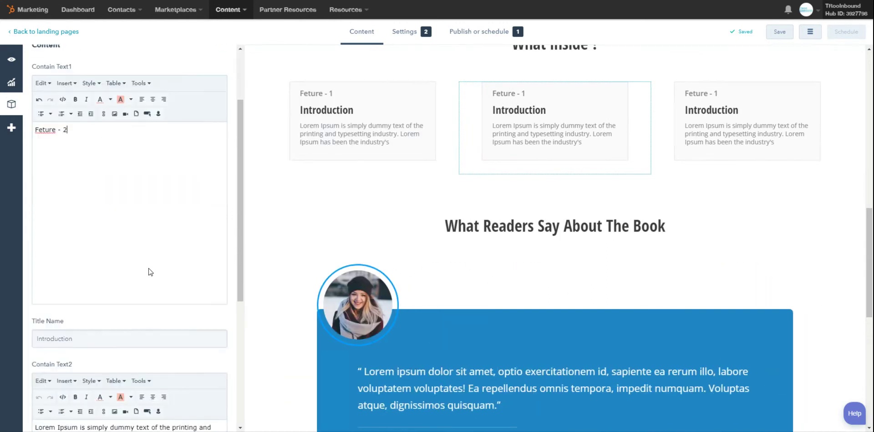
left_click(73, 247)
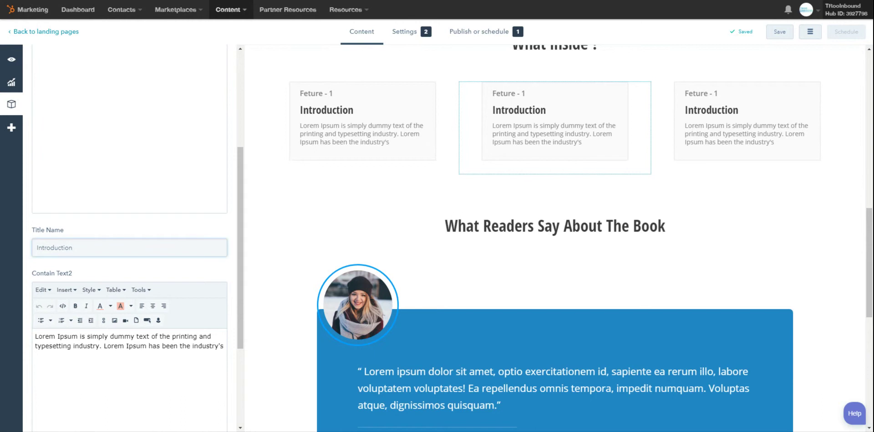
type("Part 2")
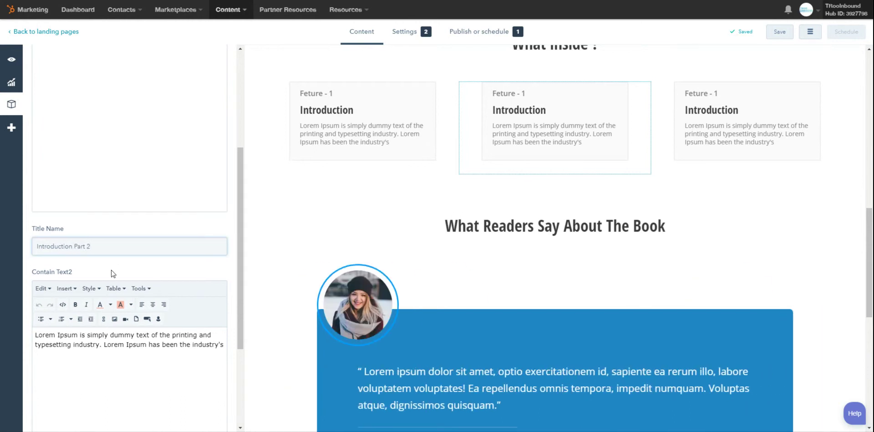
Step: Append "part 2" to the second feature card's description, save the module and return to the module list
scroll(148, 269, "down", 2)
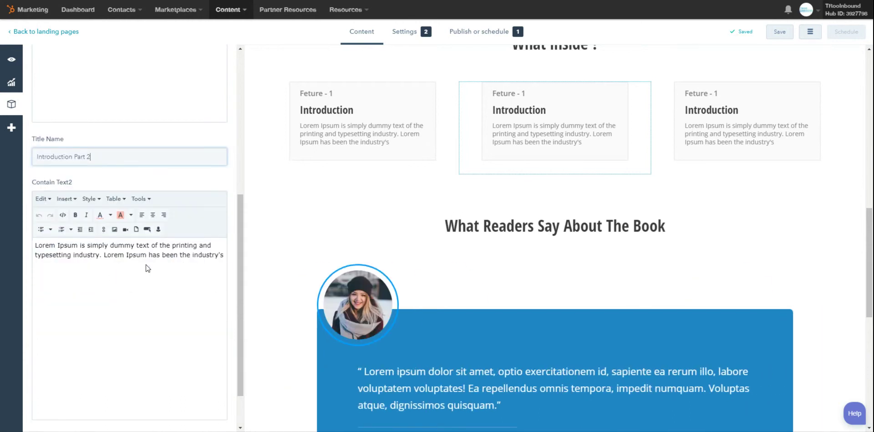
left_click(230, 270)
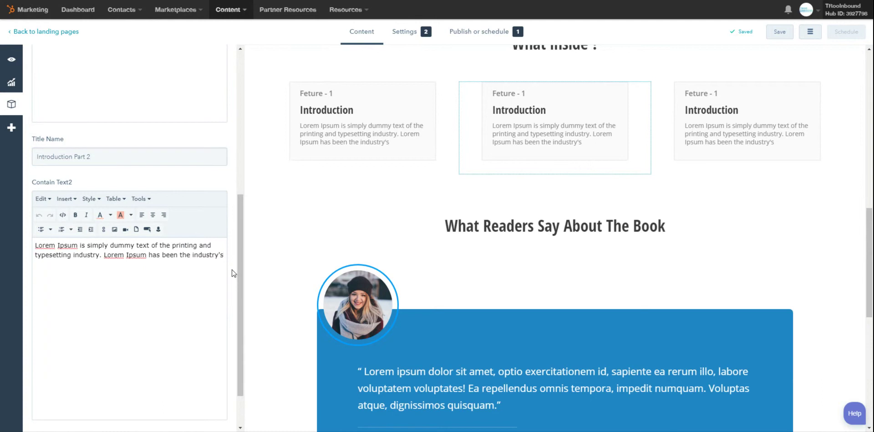
type("part 2")
scroll(176, 327, "down", 1)
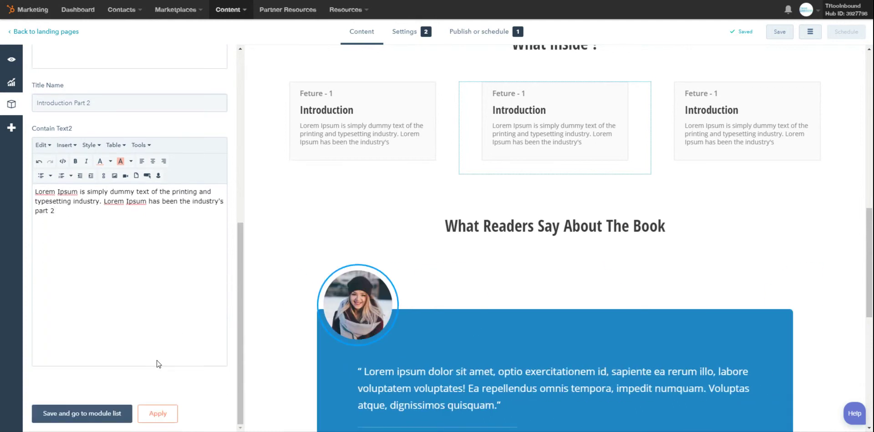
left_click(117, 412)
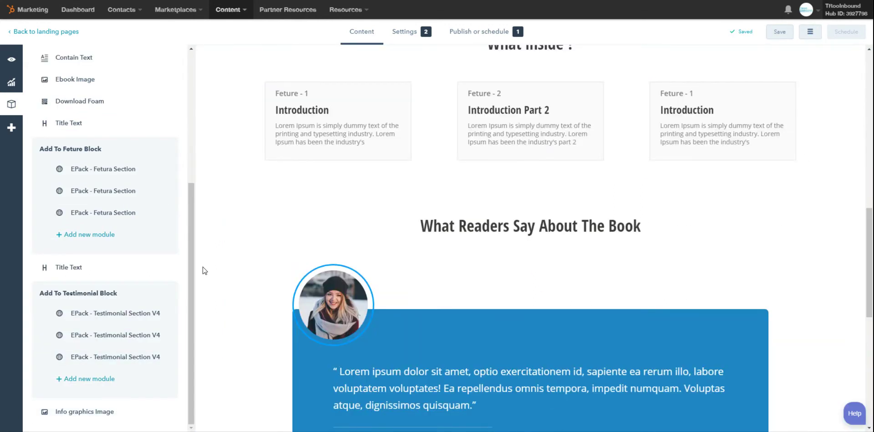
Step: Change the third feature card's label to "Feture - 3", save it and return to the module list
scroll(460, 235, "up", 1)
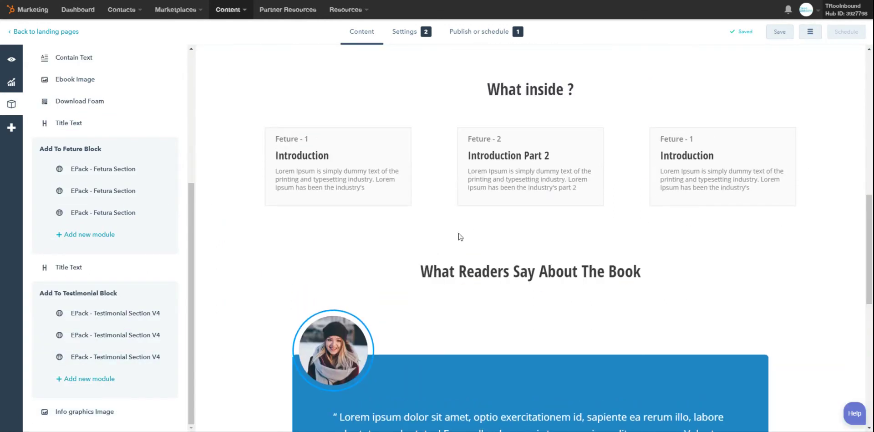
left_click(723, 224)
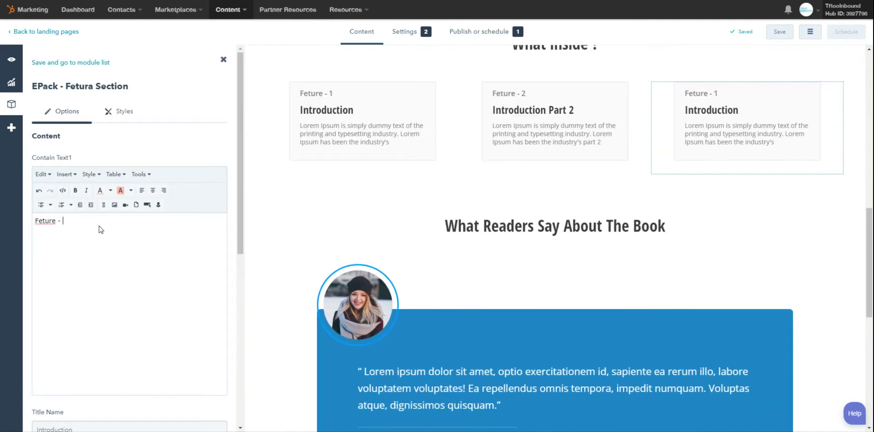
scroll(101, 229, "down", 6)
left_click(114, 413)
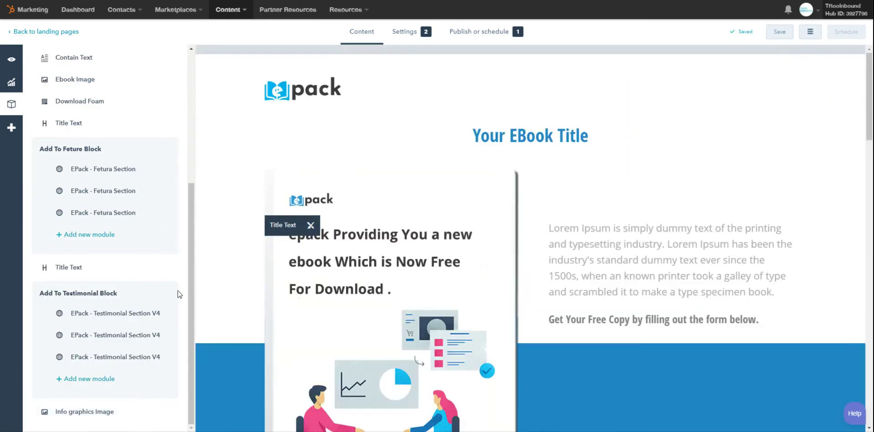
Step: Search the modules for "Fetur" and add a fourth EPack - Fetura Section module to the feature block
left_click(106, 234)
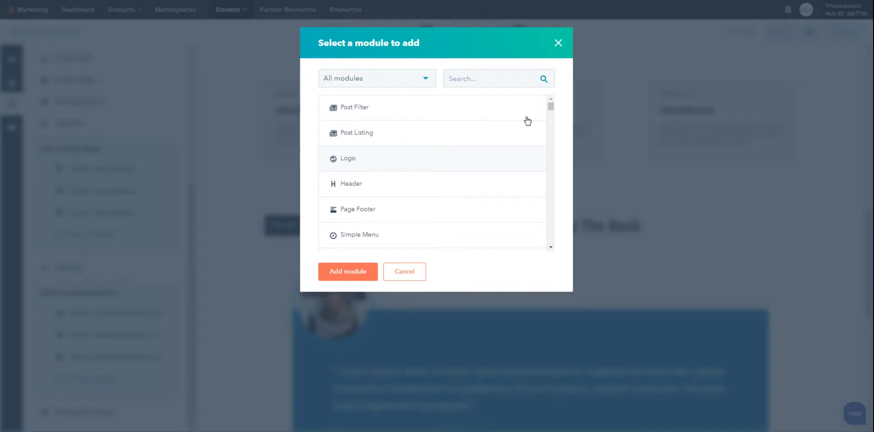
type("Fetur")
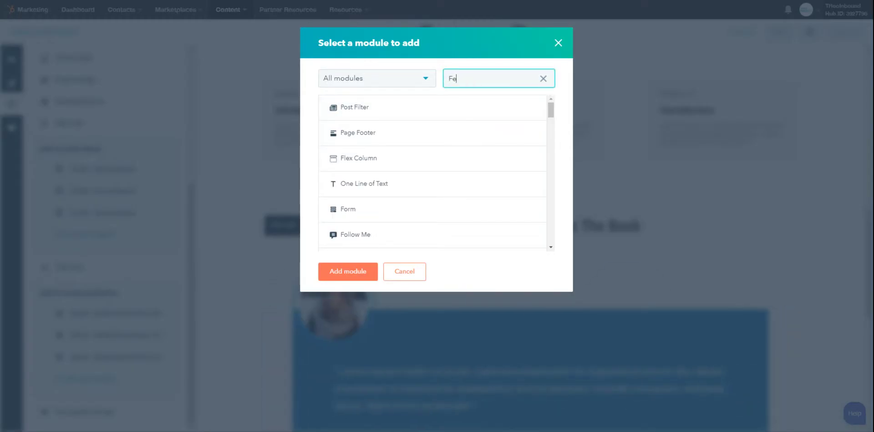
left_click(494, 114)
left_click(368, 272)
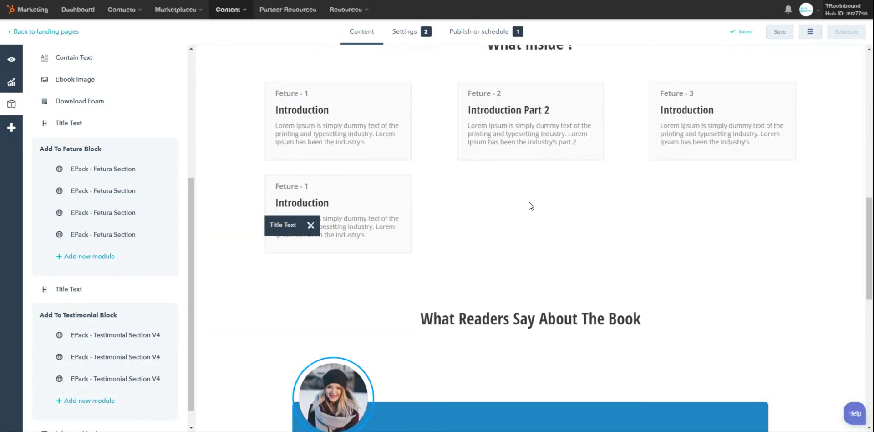
Step: Change the fourth feature card's label to "Feture - 4", save it and return to the module list
left_click(354, 212)
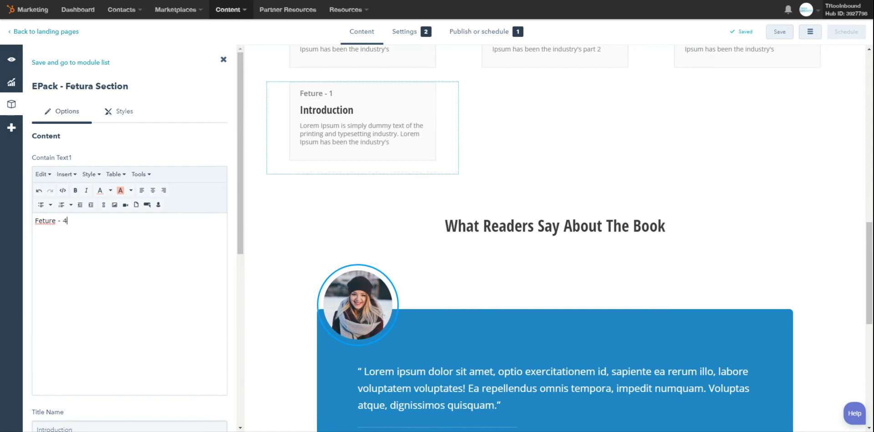
scroll(102, 260, "down", 6)
left_click(86, 412)
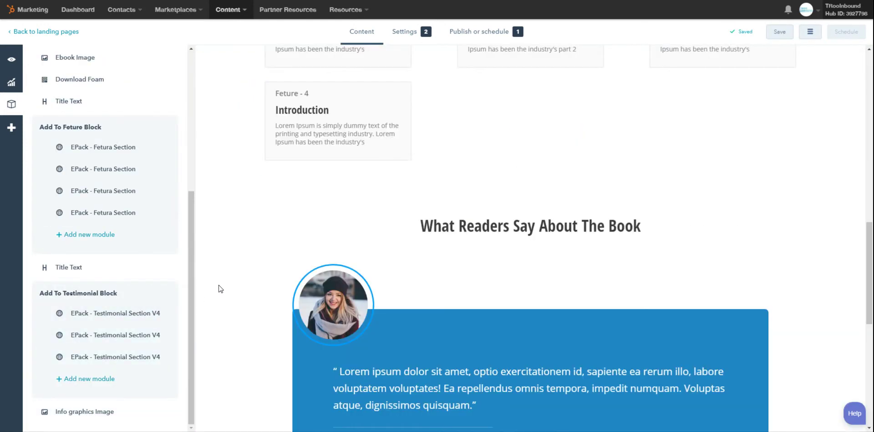
Step: Search the modules for "Fetura" and add a fifth EPack - Fetura Section module to the feature block
scroll(221, 288, "up", 2)
scroll(220, 288, "up", 1)
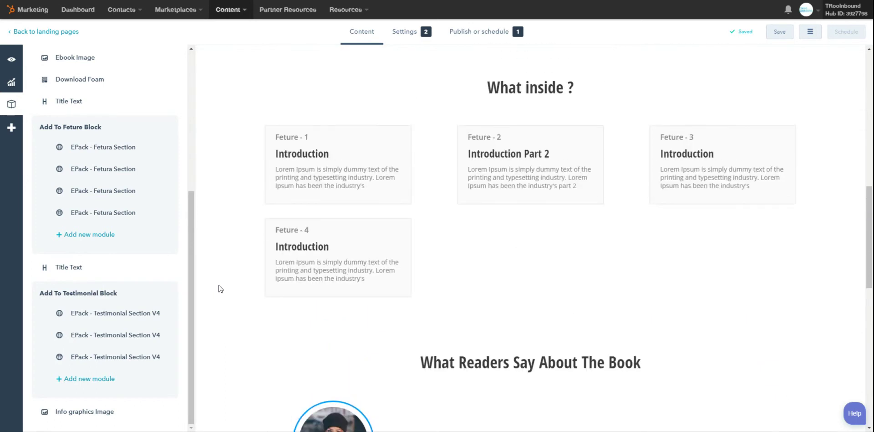
left_click(103, 236)
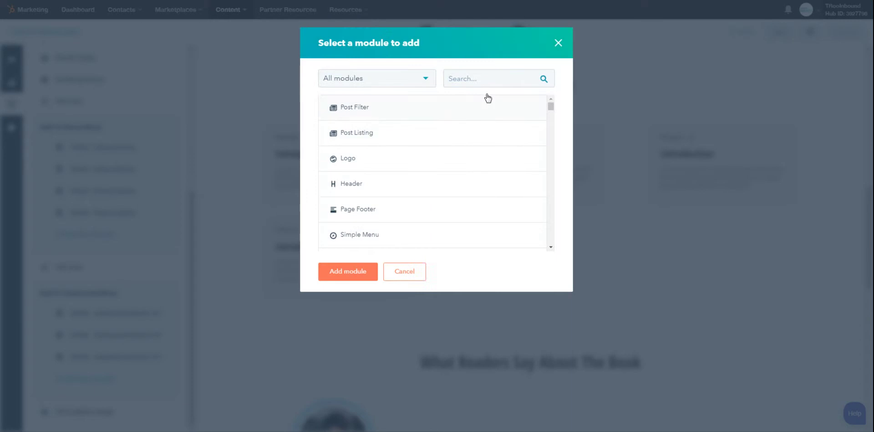
type("Fe")
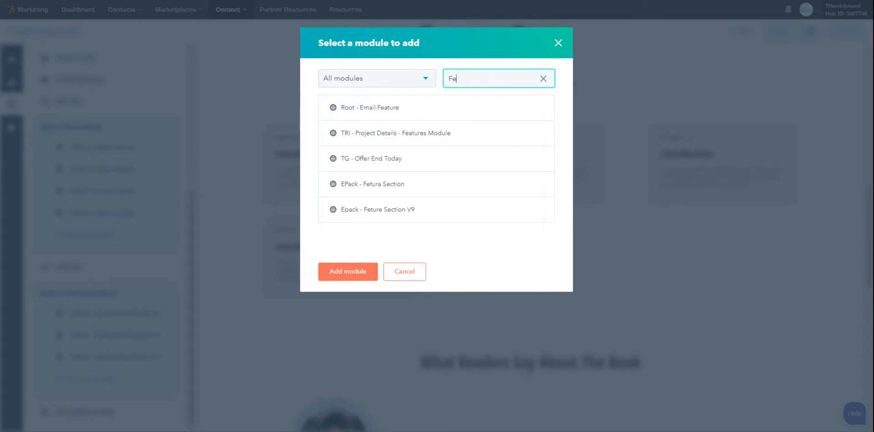
type("tura")
left_click(477, 120)
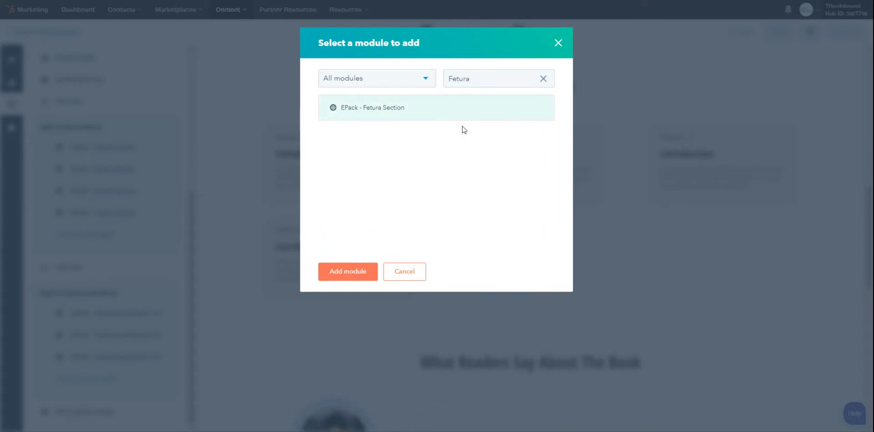
left_click(364, 272)
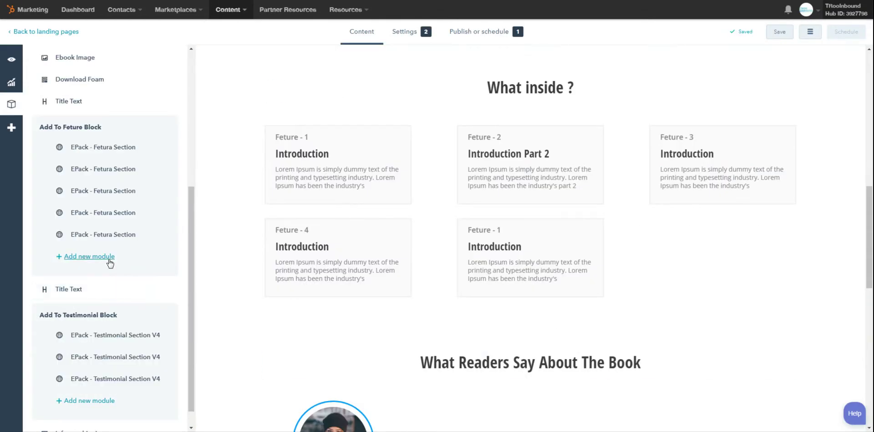
Step: Add a sixth EPack - Fetura Section module to the feature block, searching the modules for "fetura"
left_click(89, 256)
left_click(491, 78)
type("fetura")
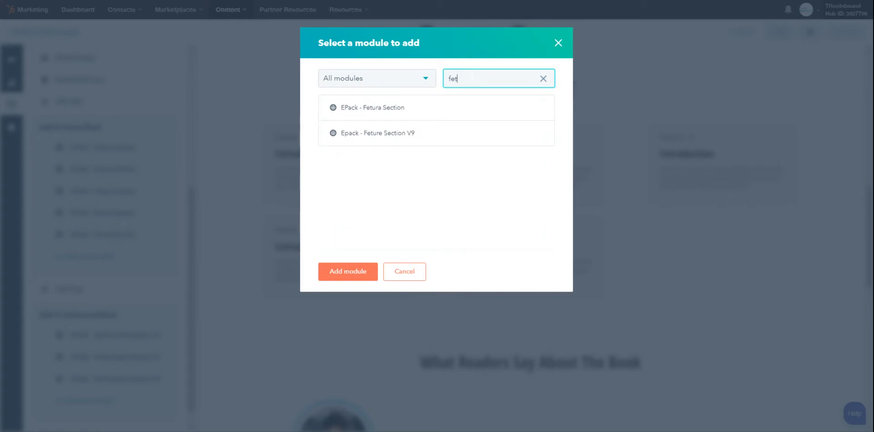
left_click(427, 109)
left_click(357, 271)
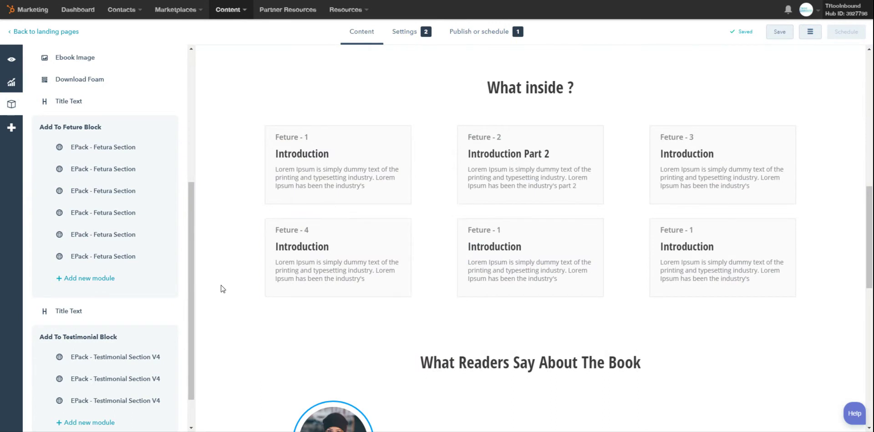
Step: Review the style and header options of the "What Readers Say About The Book" title module, and return to the module list
scroll(224, 289, "down", 6)
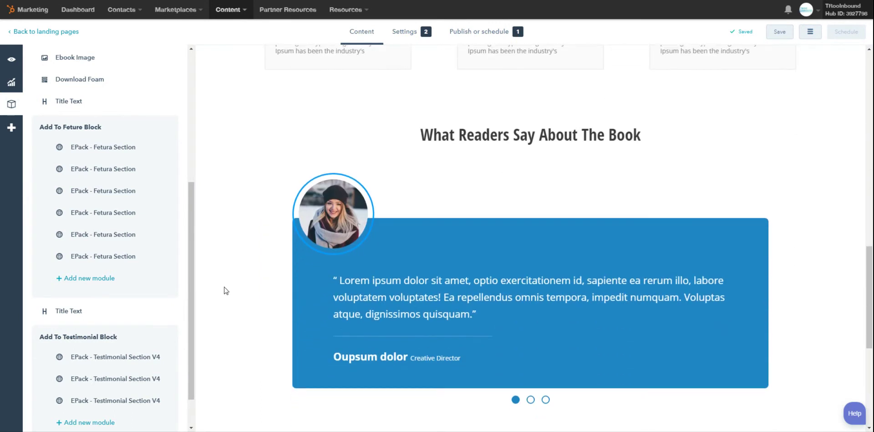
scroll(224, 290, "up", 3)
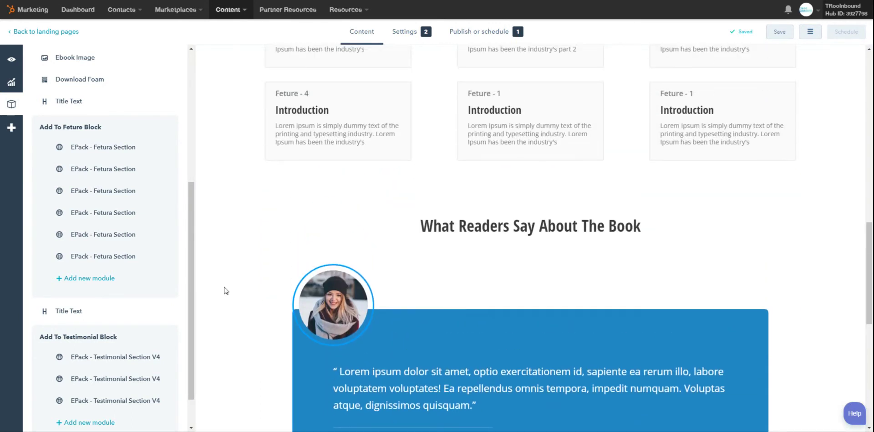
scroll(225, 290, "up", 2)
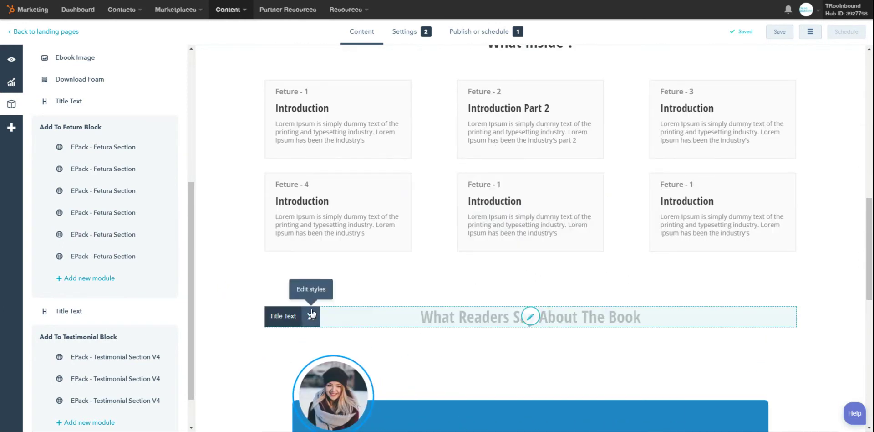
left_click(308, 316)
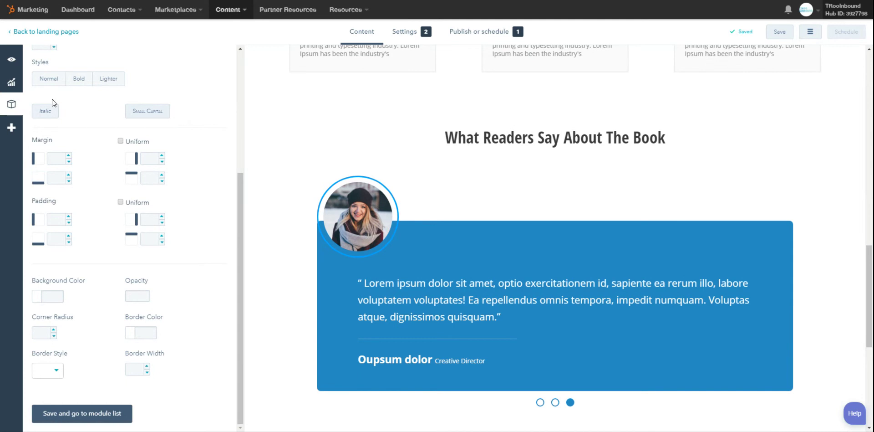
scroll(78, 140, "up", 5)
left_click(67, 112)
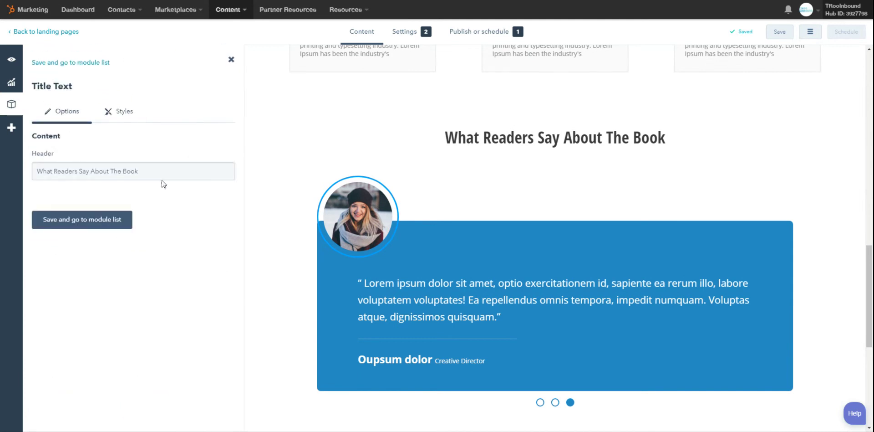
left_click_drag(138, 171, 12, 156)
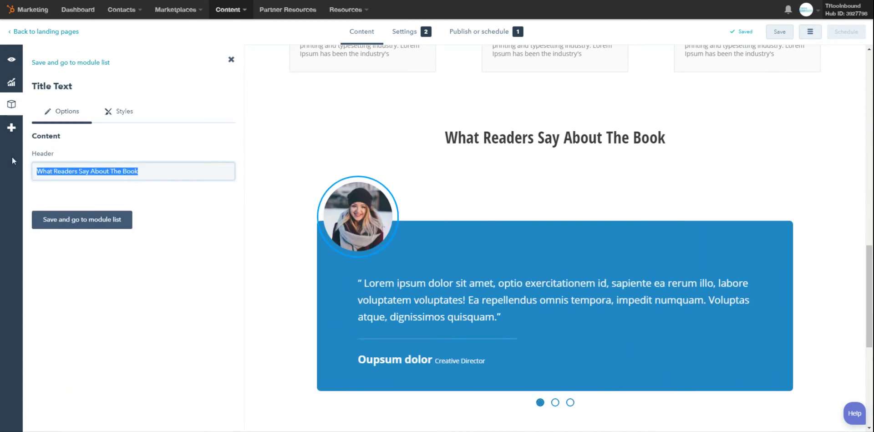
key("Right")
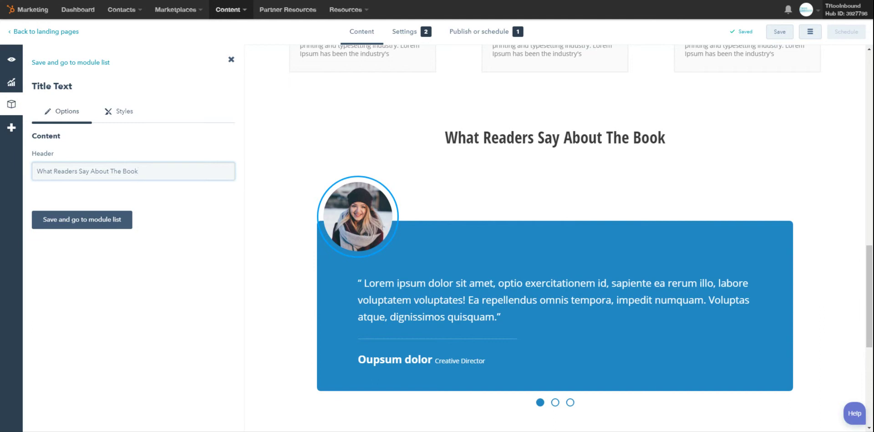
left_click(88, 220)
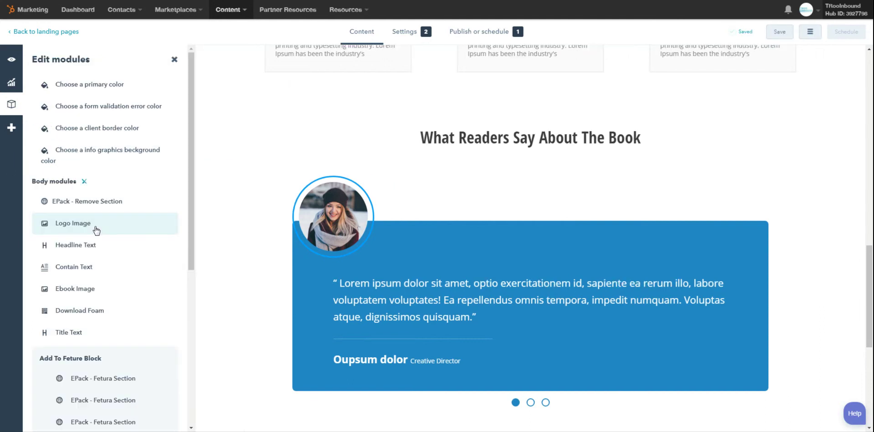
Step: Review the testimonial module's client image, quote, client name and client designation fields, and return to the module list
scroll(476, 277, "down", 10)
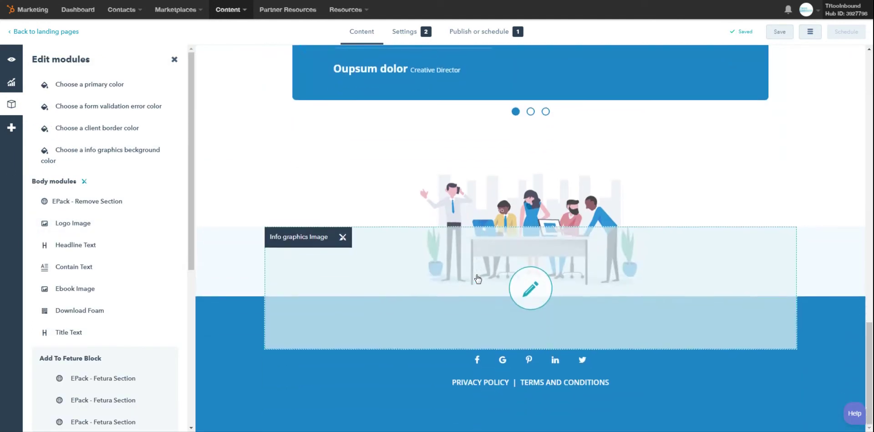
scroll(476, 277, "up", 4)
left_click(531, 199)
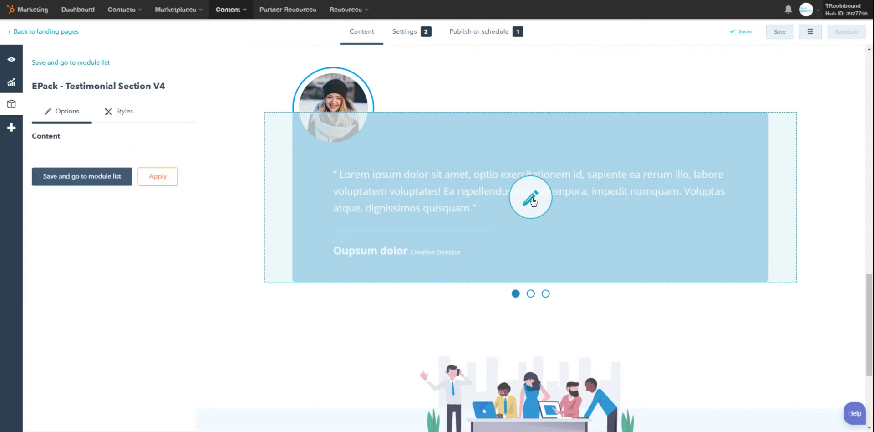
scroll(186, 205, "down", 5)
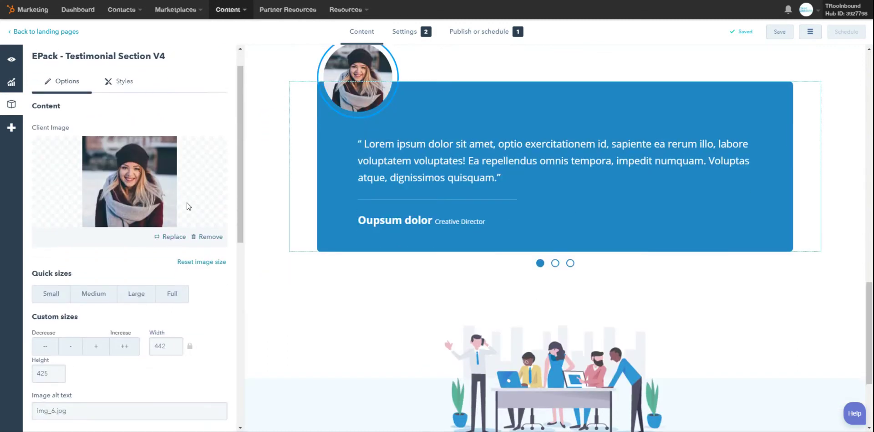
scroll(187, 207, "up", 2)
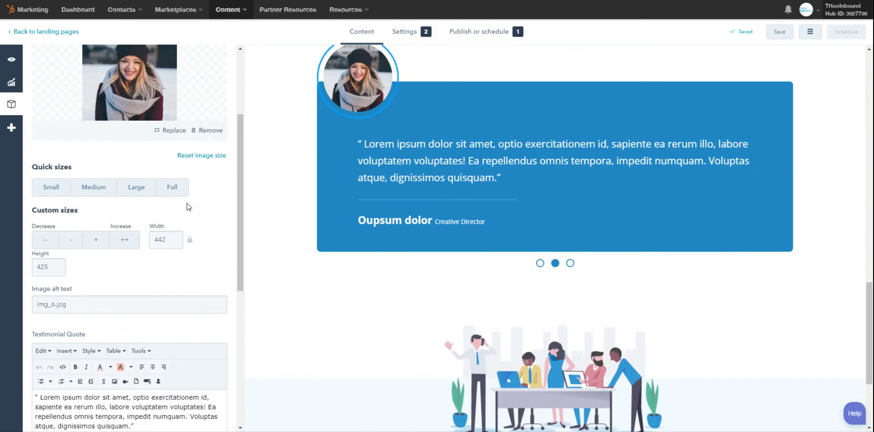
scroll(187, 196, "down", 3)
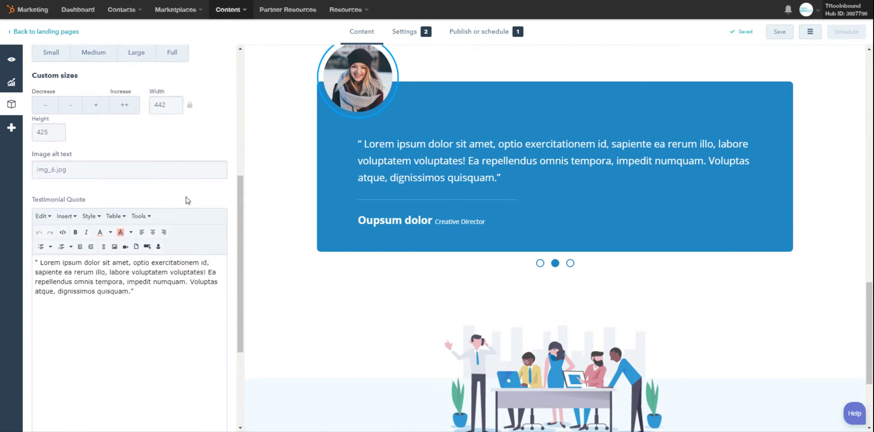
scroll(96, 209, "down", 2)
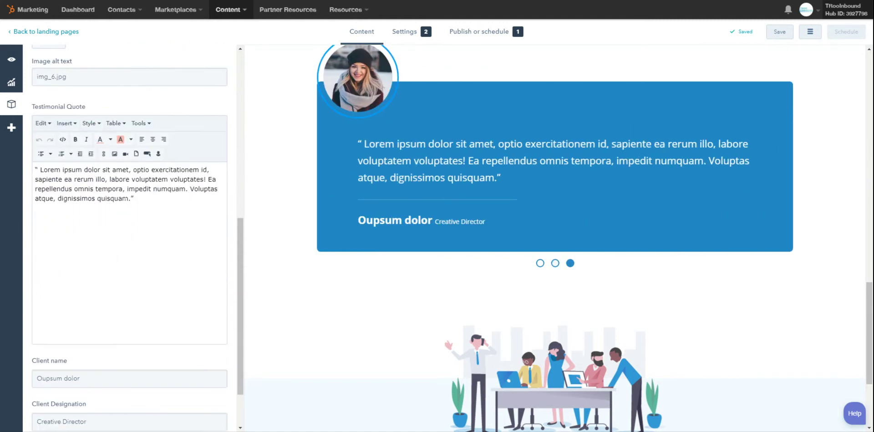
scroll(157, 245, "down", 2)
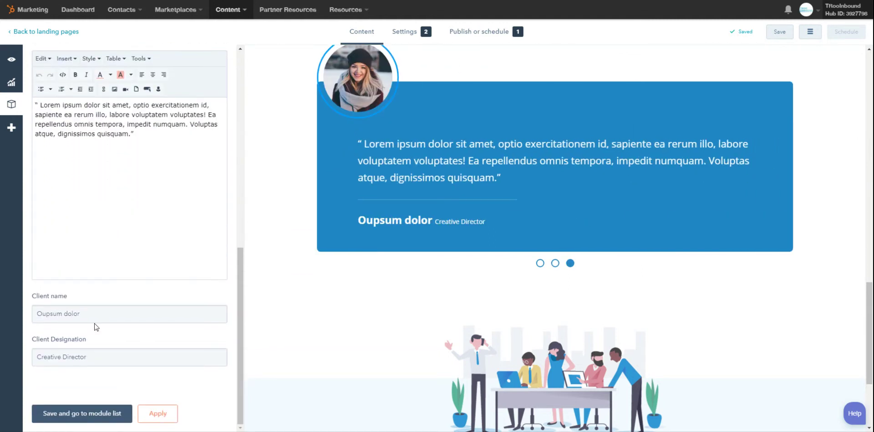
left_click_drag(37, 296, 77, 298)
left_click_drag(104, 344, 36, 350)
left_click(87, 422)
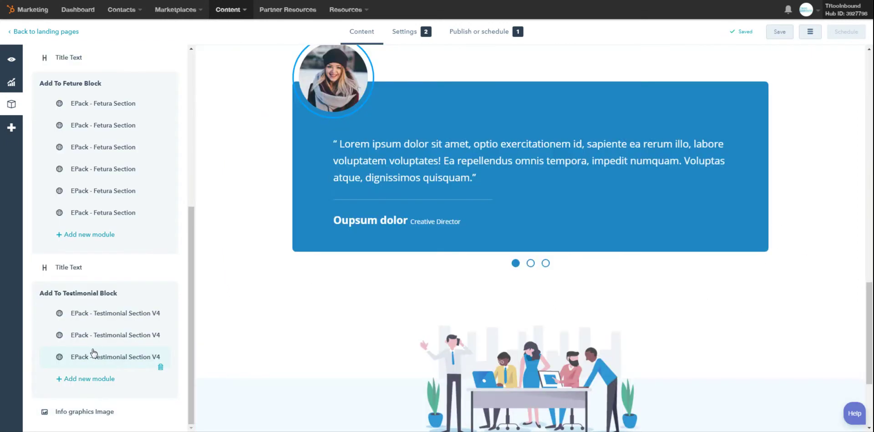
Step: Add a fourth EPack - Testimonial Section V4 module to the testimonial block, searching the modules for "V4", and view its slide
left_click(85, 381)
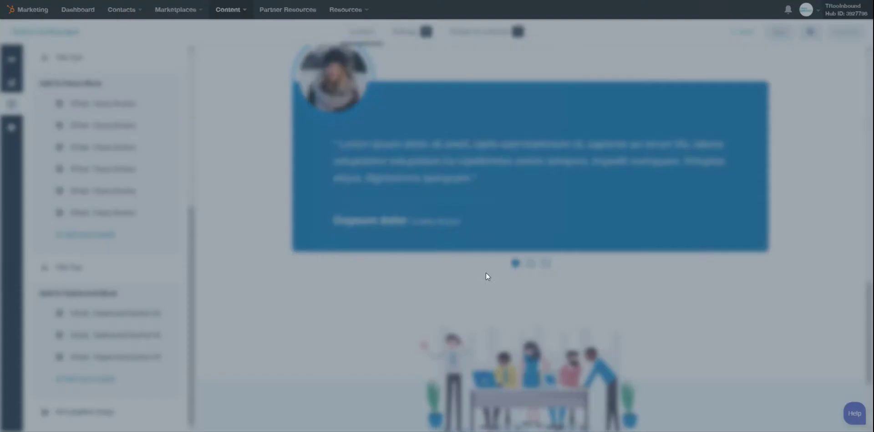
left_click(492, 78)
type("Test")
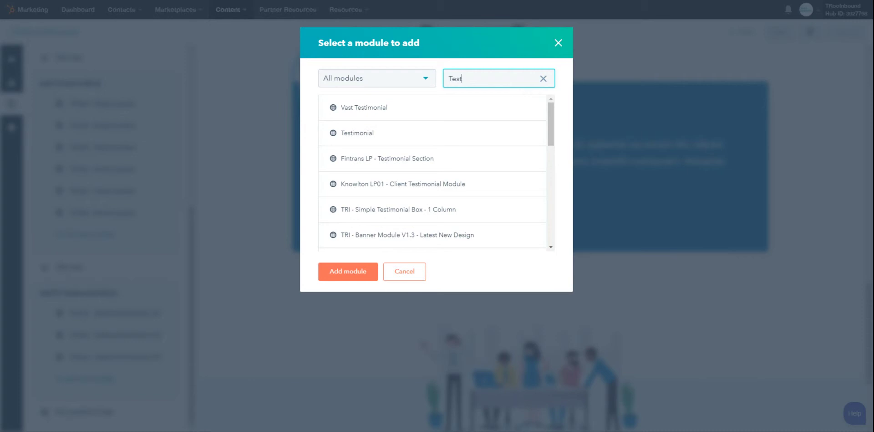
type("imo")
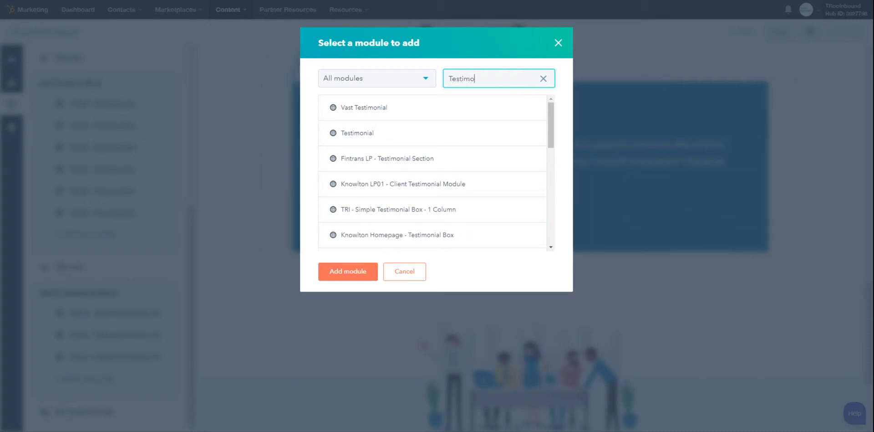
key("ctrl+a")
type("VB")
type("4")
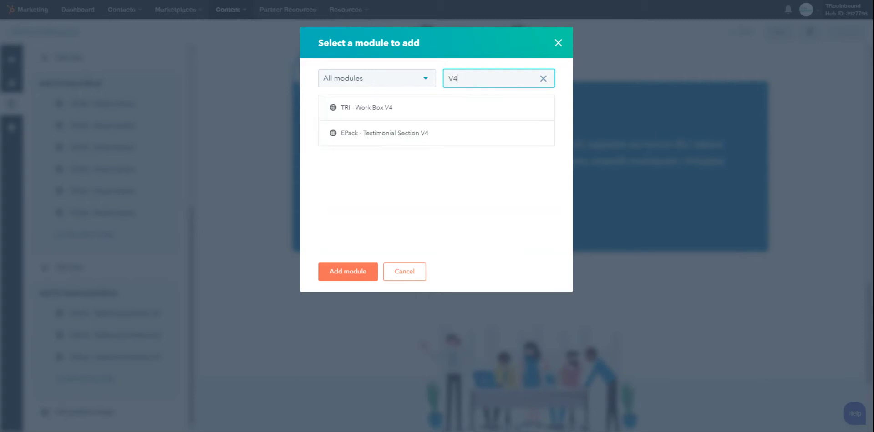
left_click(425, 135)
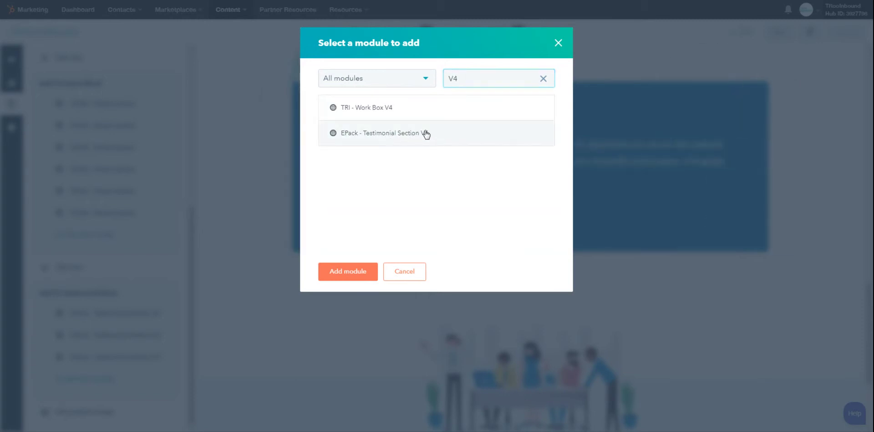
left_click(357, 272)
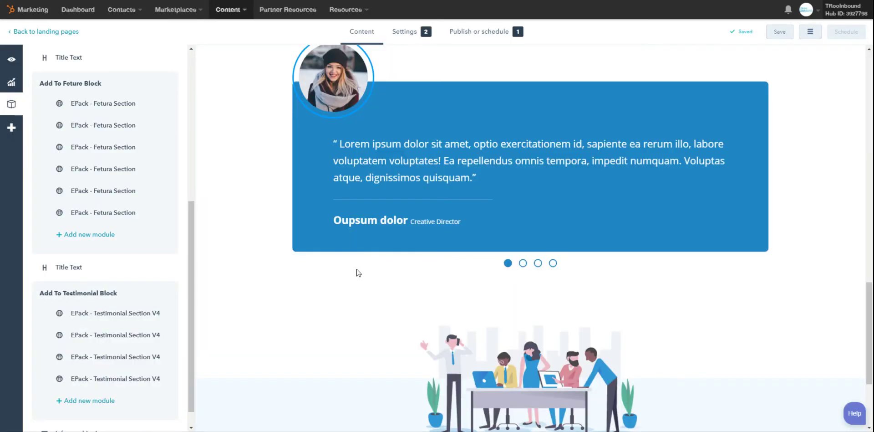
left_click(553, 263)
Step: Add a fifth EPack - Testimonial Section V4 module to the testimonial block, searching the modules for "v4"
left_click(98, 400)
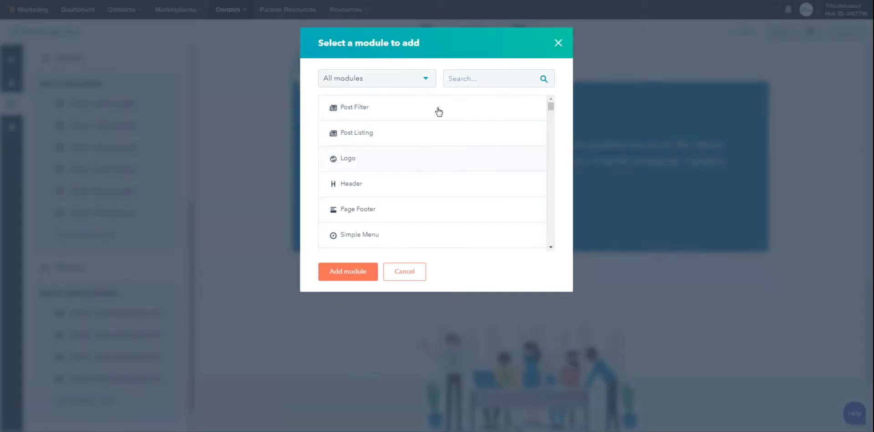
type("v4")
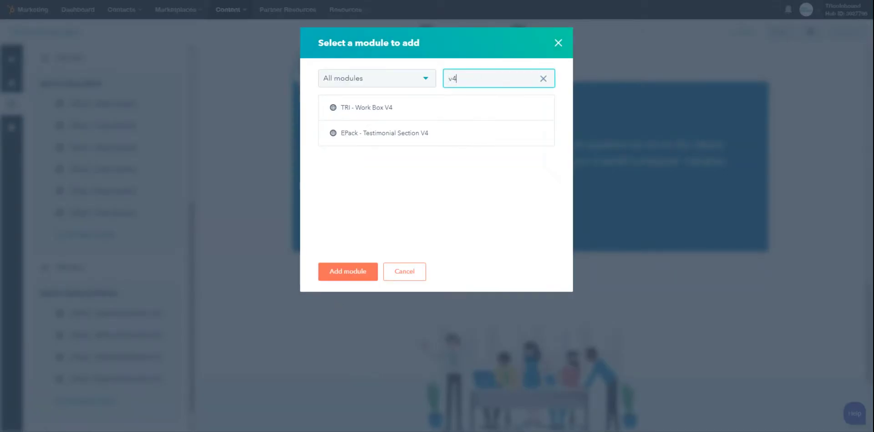
left_click(426, 134)
left_click(331, 272)
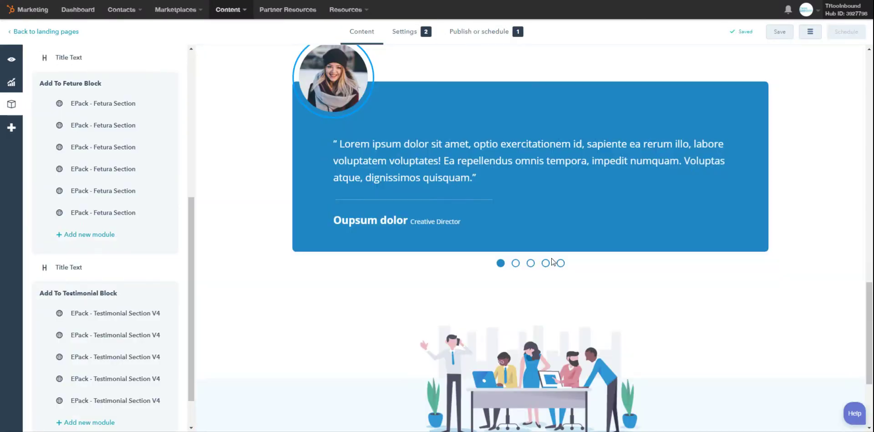
Step: Page through the testimonial slider from the last slide back to the first
scroll(556, 259, "down", 2)
scroll(548, 288, "up", 2)
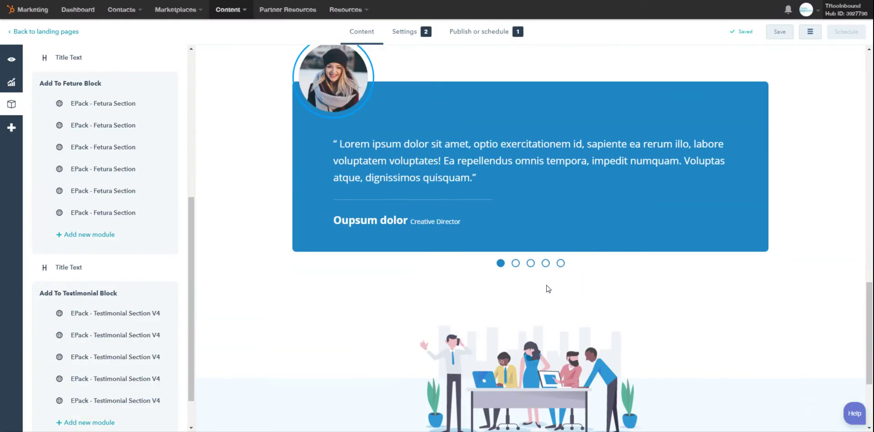
left_click(561, 264)
left_click(545, 263)
left_click(531, 263)
left_click(515, 263)
left_click(501, 264)
Step: Review the Info graphics Image module's image and size options, and return to the module list
scroll(295, 279, "down", 3)
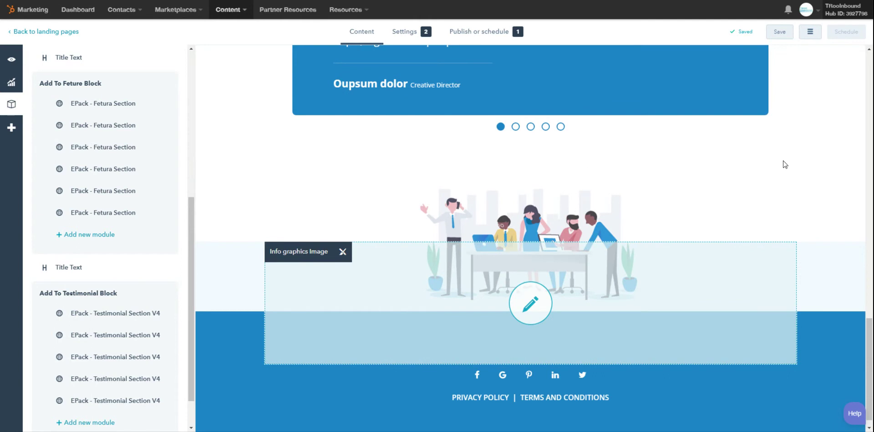
left_click(527, 291)
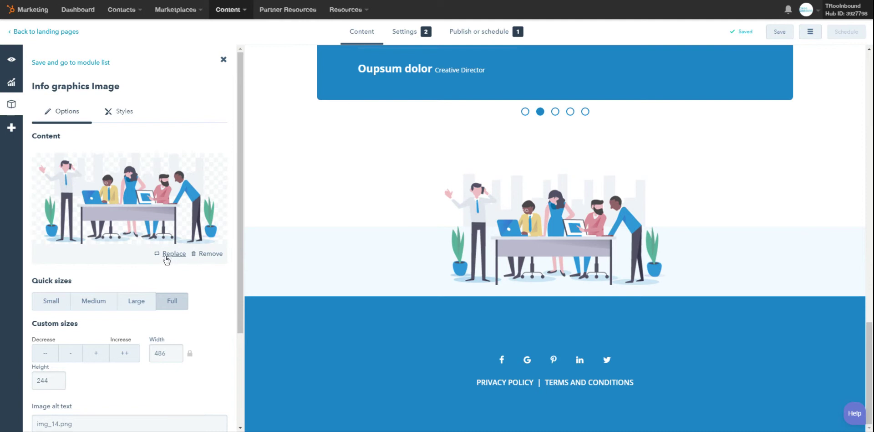
scroll(114, 318, "down", 3)
left_click(97, 414)
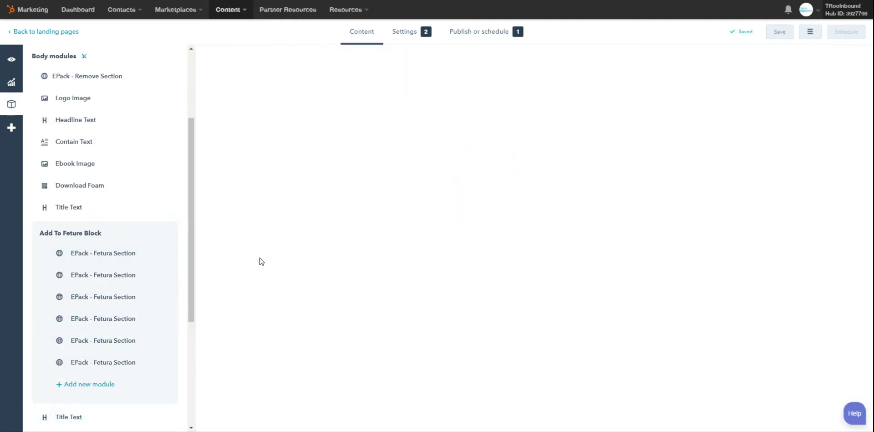
Step: Review the image options of the Logo Image module above the ebook title, and return to the module list
scroll(255, 261, "up", 20)
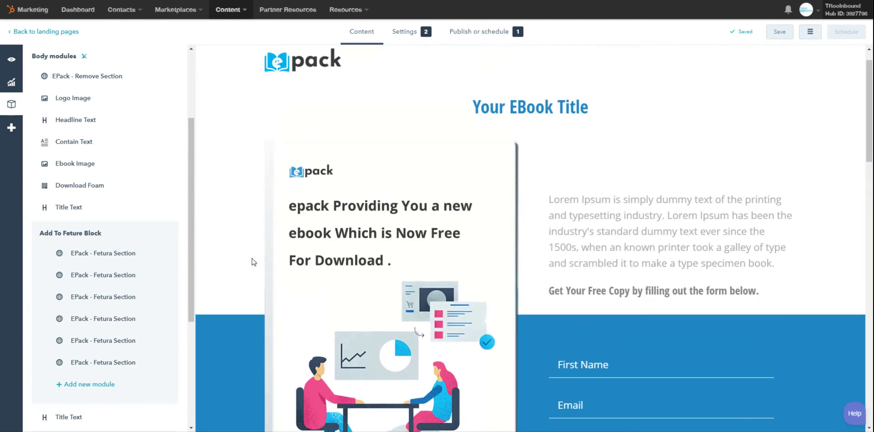
scroll(254, 261, "up", 1)
scroll(123, 122, "up", 3)
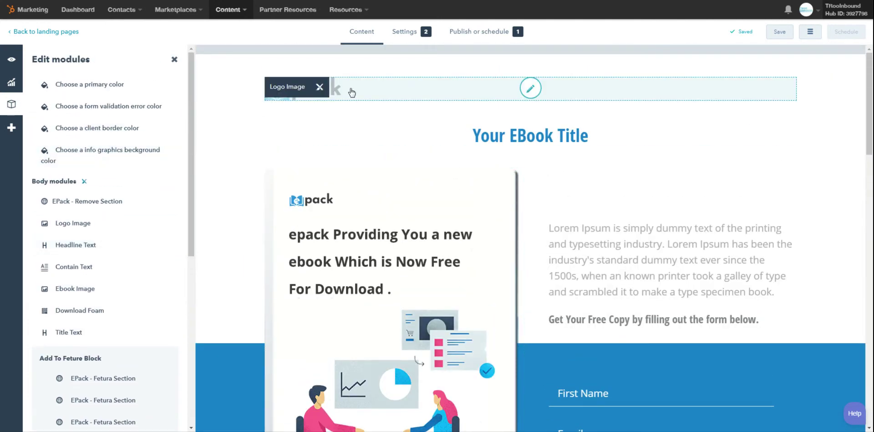
left_click(523, 91)
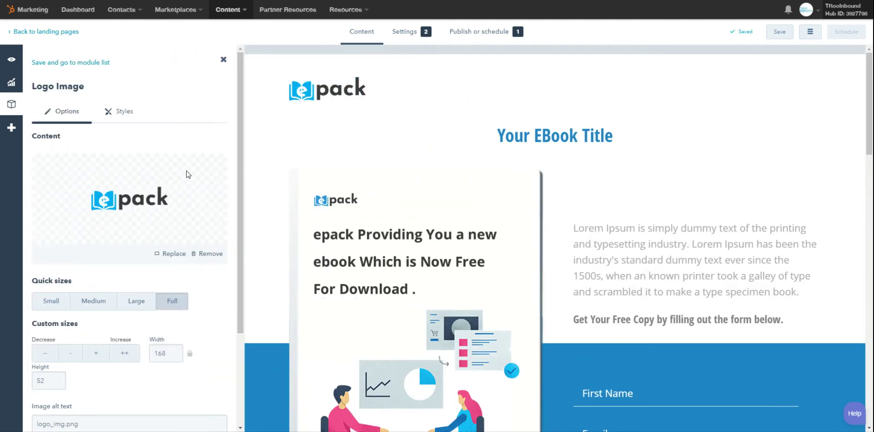
scroll(188, 174, "down", 5)
left_click(110, 415)
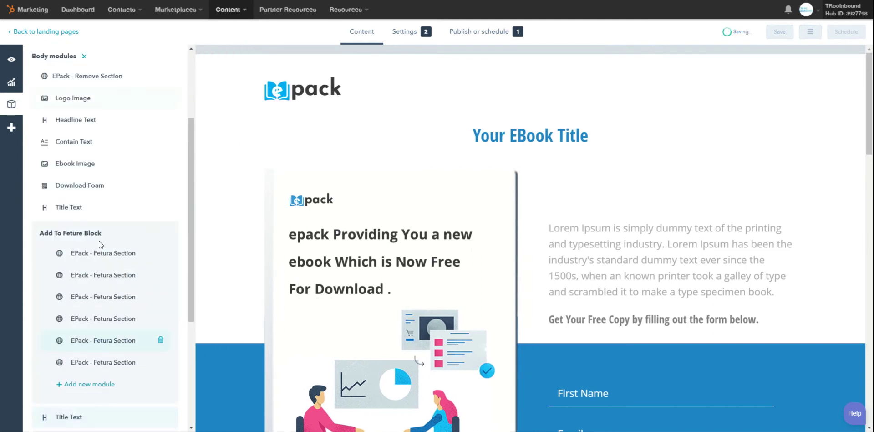
Step: Set the page's primary color to turquoise #00ffd9 and apply it
scroll(123, 196, "up", 3)
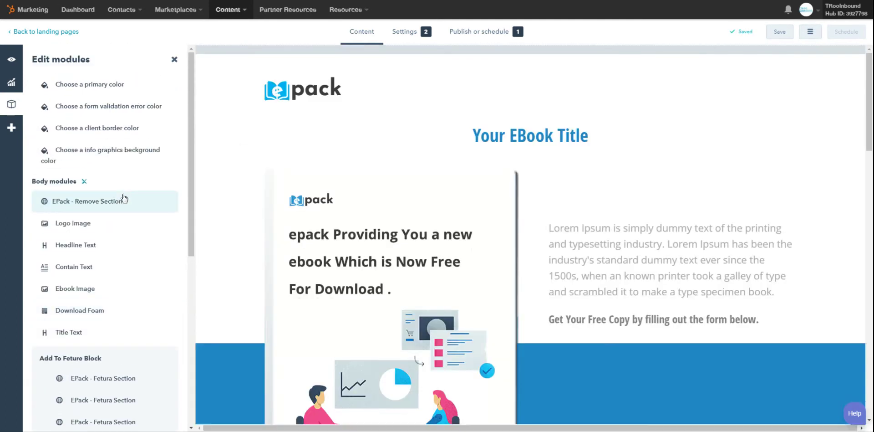
left_click(122, 86)
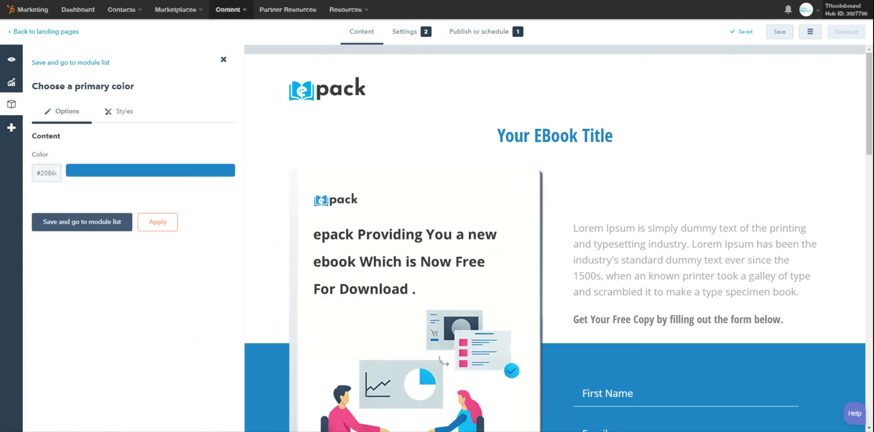
left_click(147, 173)
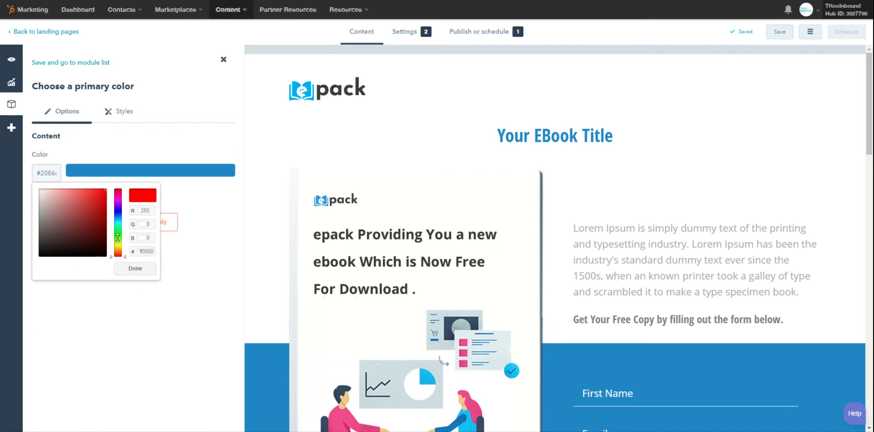
left_click(112, 255)
left_click_drag(112, 256, 112, 224)
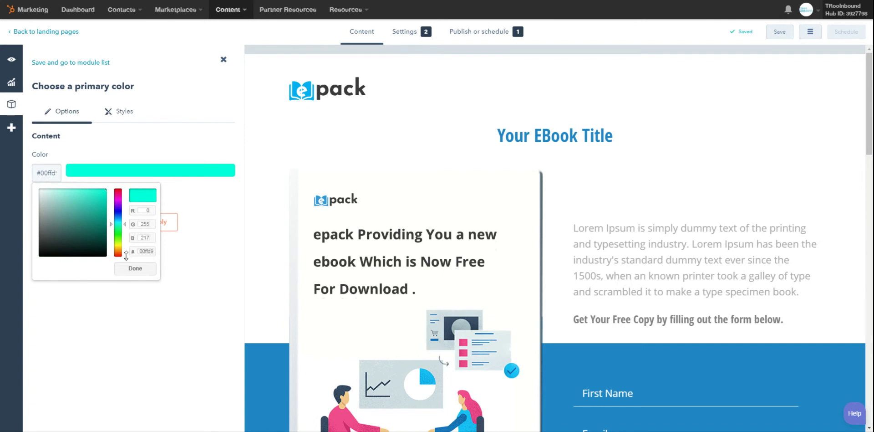
left_click(131, 269)
left_click(156, 221)
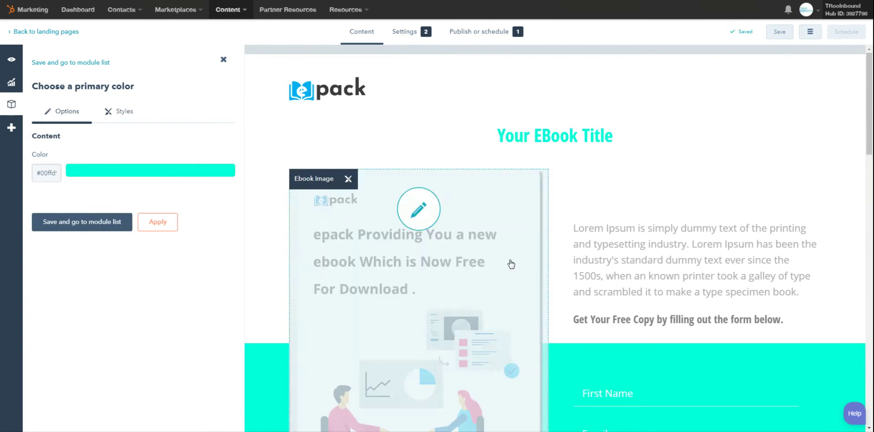
Step: Check the applied primary color down the whole page, save the color module and return to the module list
scroll(829, 145, "down", 6)
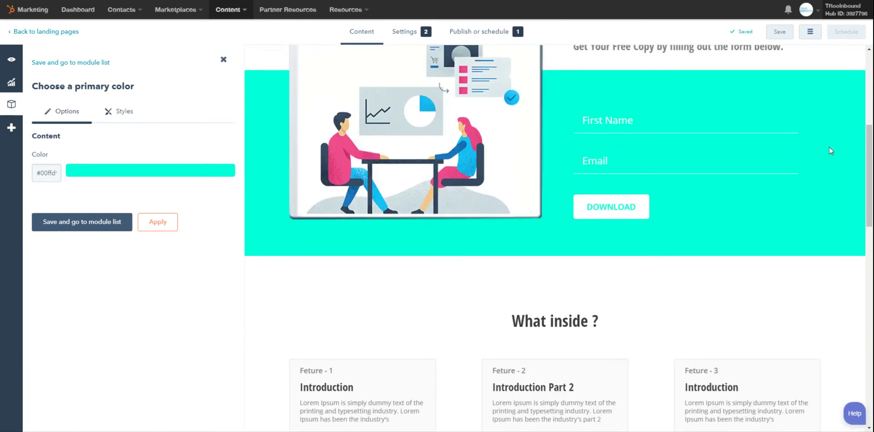
scroll(829, 147, "down", 8)
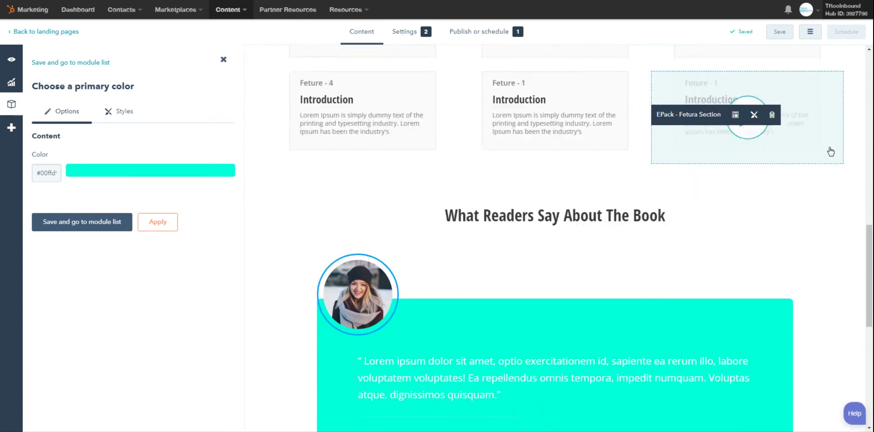
scroll(831, 151, "down", 8)
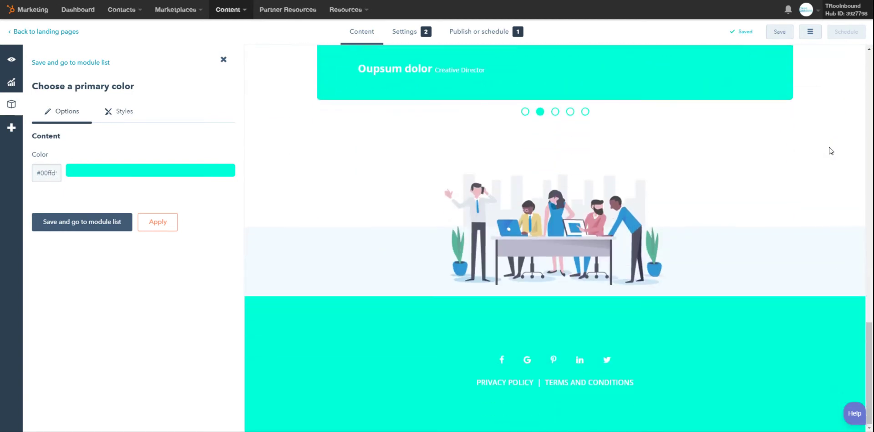
scroll(831, 151, "up", 7)
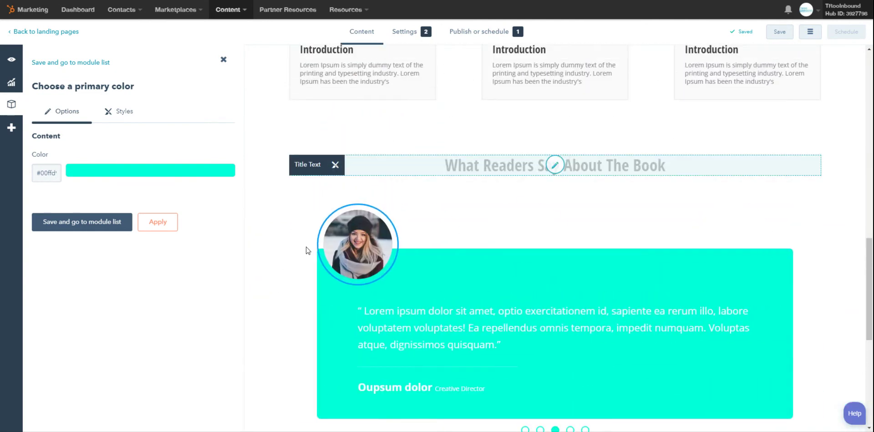
left_click(101, 223)
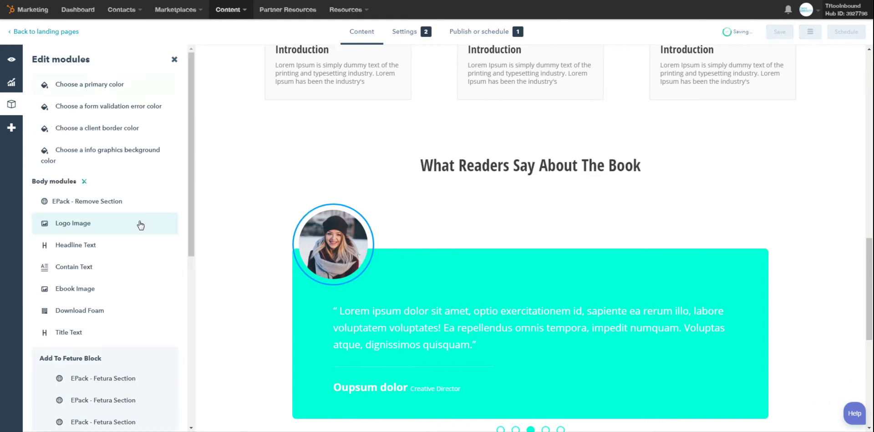
Step: Set the client border color to a soft green, apply it, then save the module and return to the module list
left_click(132, 130)
left_click(132, 171)
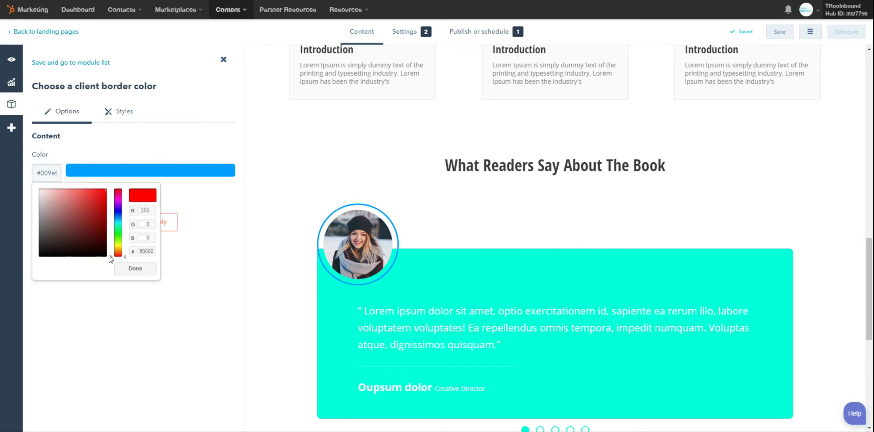
left_click_drag(110, 256, 110, 222)
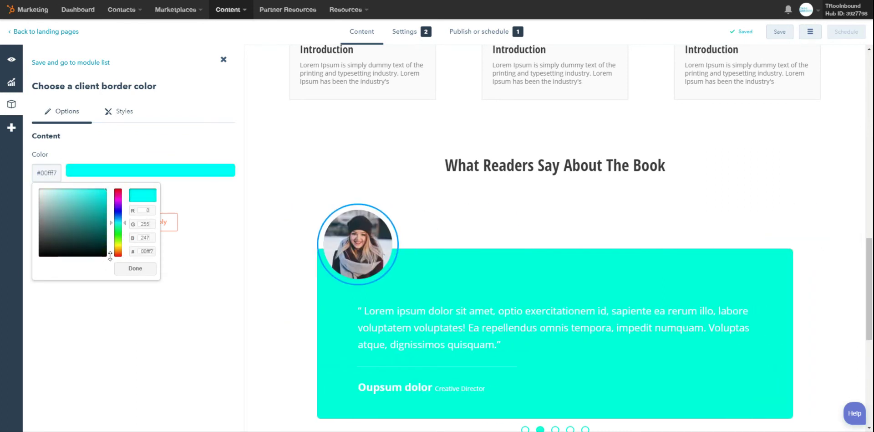
left_click(86, 200)
left_click_drag(90, 205, 79, 197)
left_click(138, 268)
left_click(157, 221)
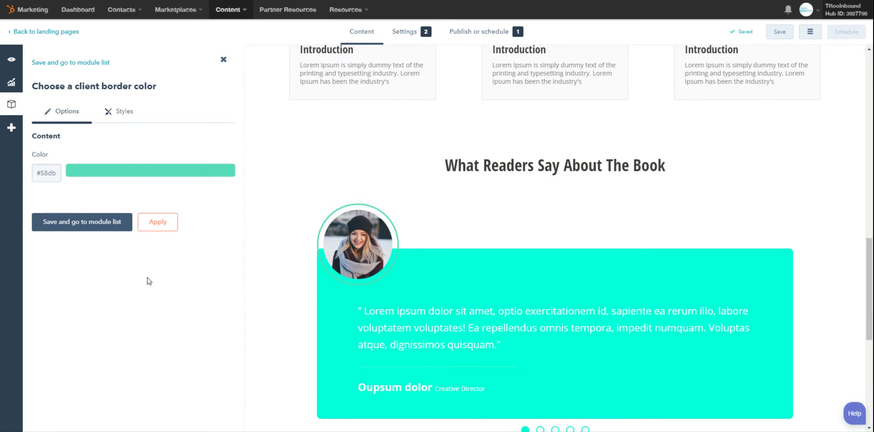
left_click(113, 224)
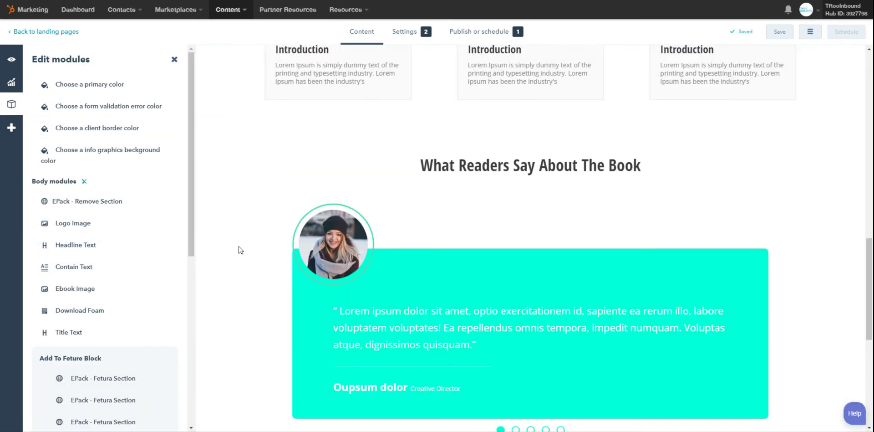
Step: Review the form validation error color and its color picker, and return to the module list
left_click(147, 112)
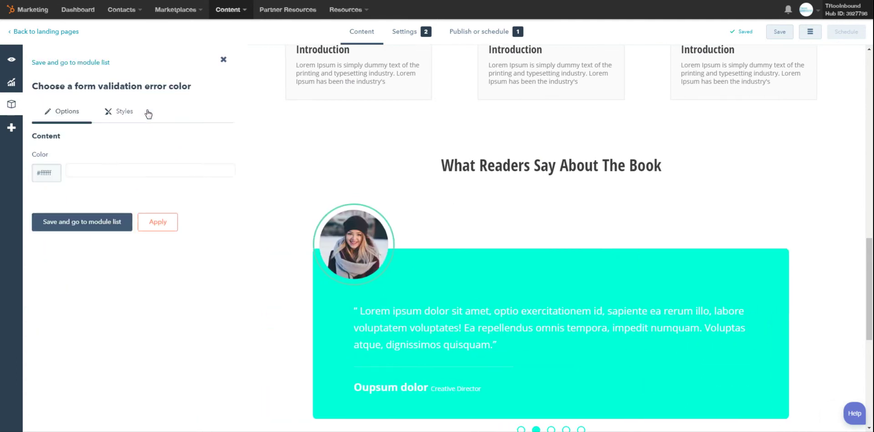
left_click(117, 171)
left_click(139, 269)
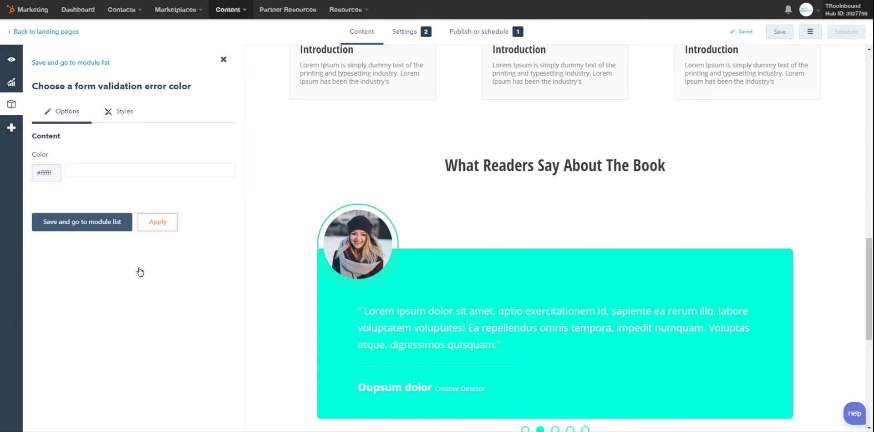
left_click(106, 233)
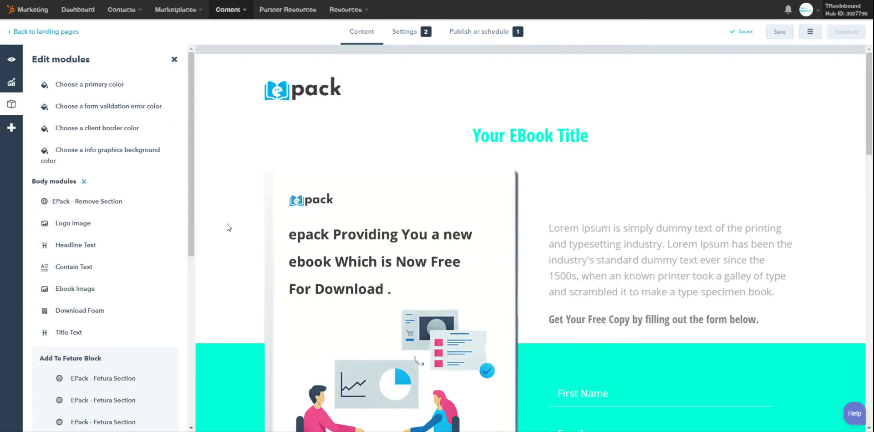
Step: Set the infographics background color to muted blue #78bbcc and apply it
scroll(229, 227, "down", 15)
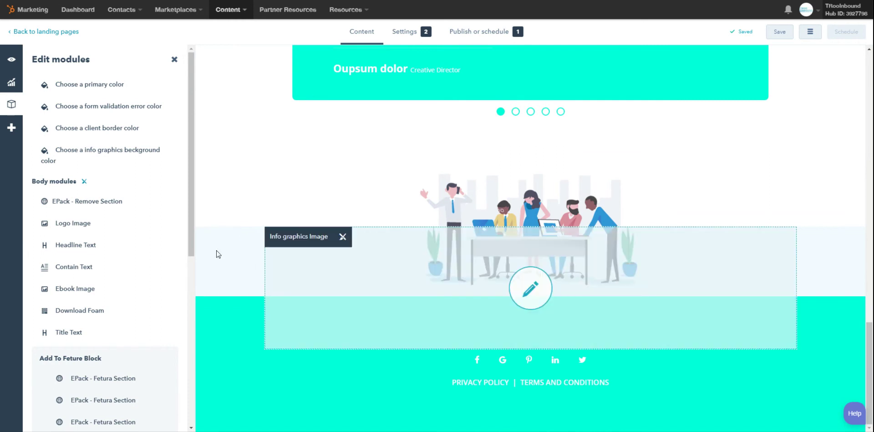
left_click(127, 154)
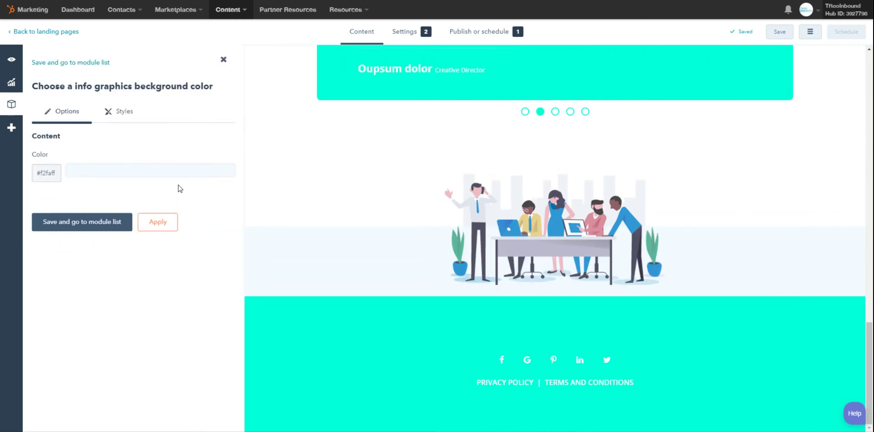
left_click(168, 179)
type("#ebc5c5")
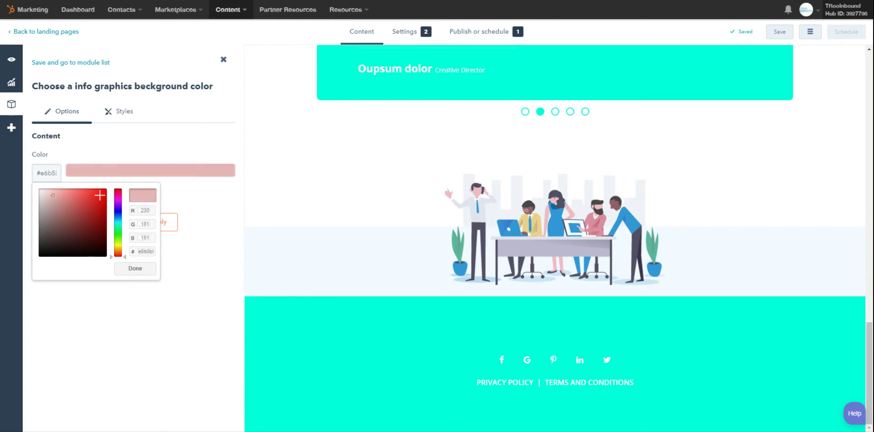
left_click(67, 202)
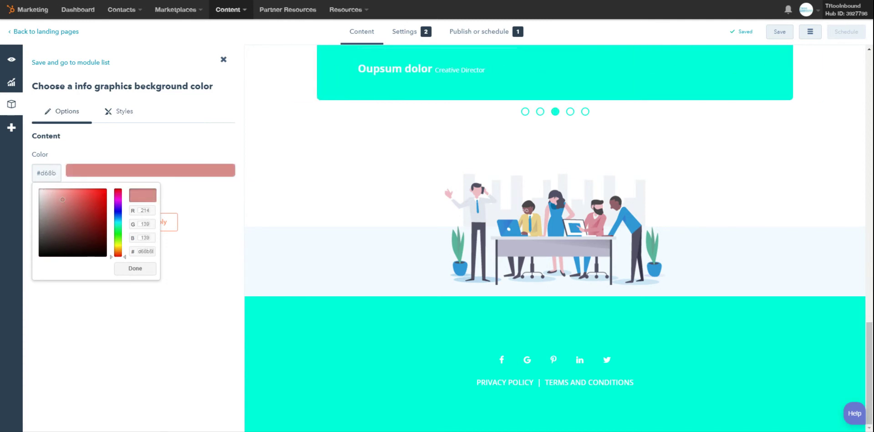
left_click(112, 253)
left_click_drag(112, 246, 112, 221)
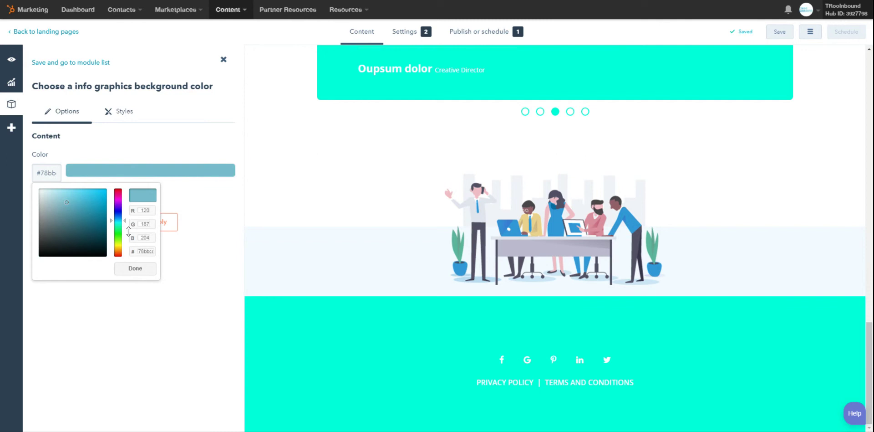
left_click(175, 227)
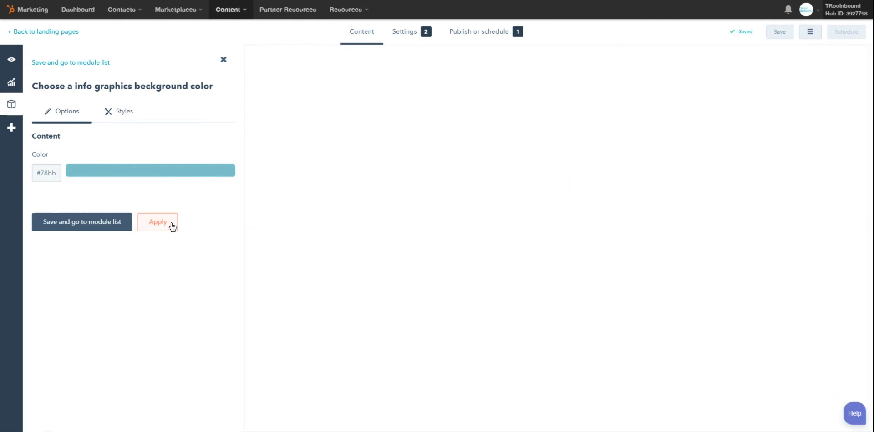
left_click(172, 226)
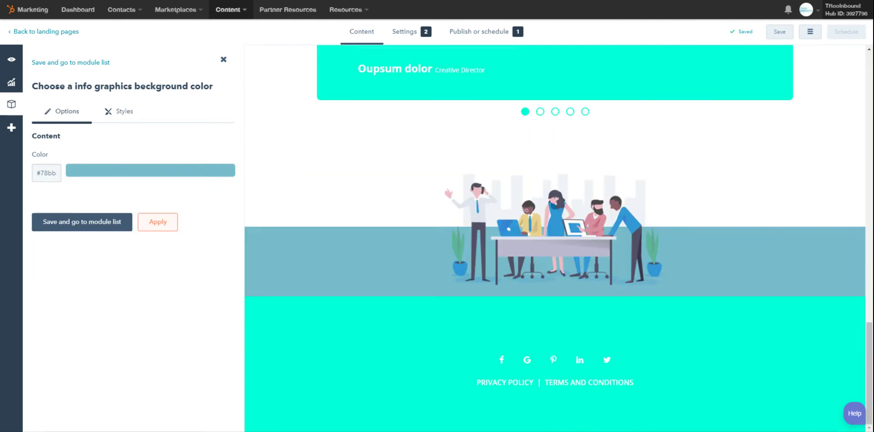
Step: Check the page with the applied background color, save the infographics color module and return to the module list
scroll(296, 197, "up", 15)
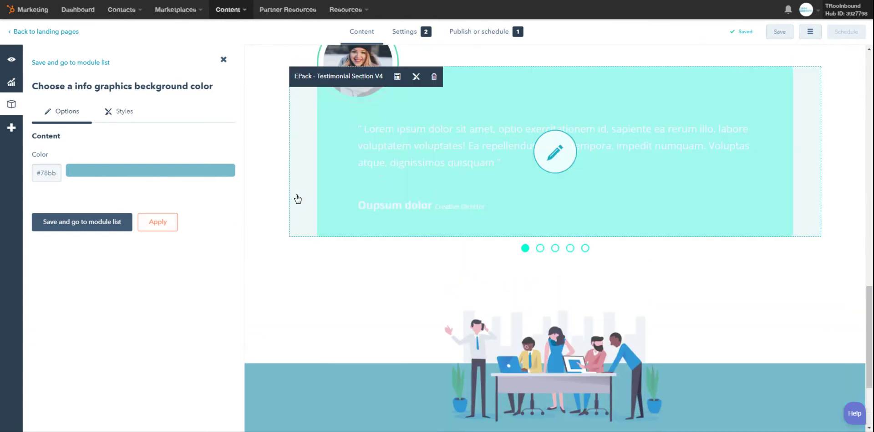
scroll(298, 199, "up", 3)
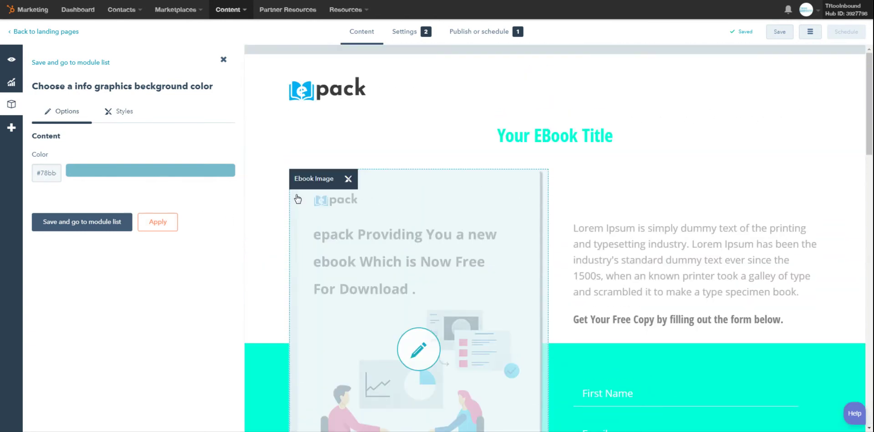
left_click(113, 222)
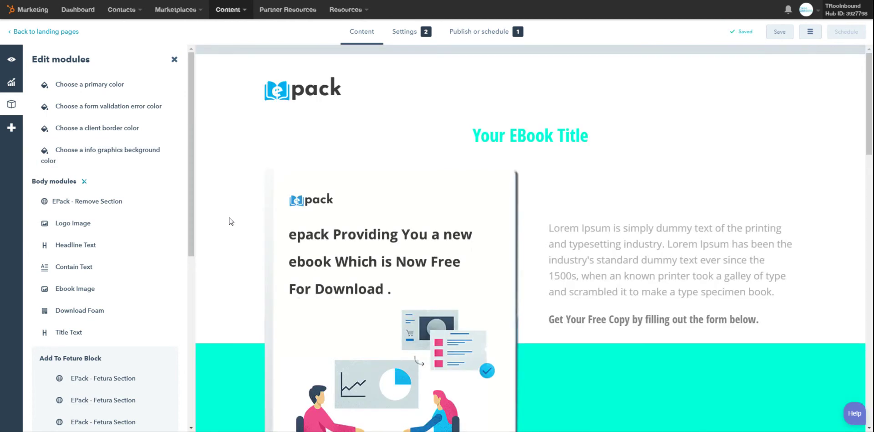
Step: Remove section two of the page through the EPack - Remove Section module and apply it
scroll(231, 220, "down", 5)
scroll(229, 221, "down", 4)
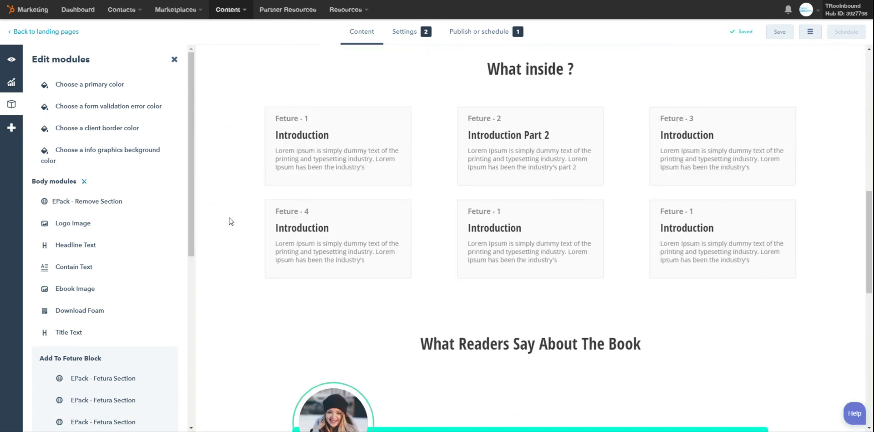
scroll(229, 221, "up", 2)
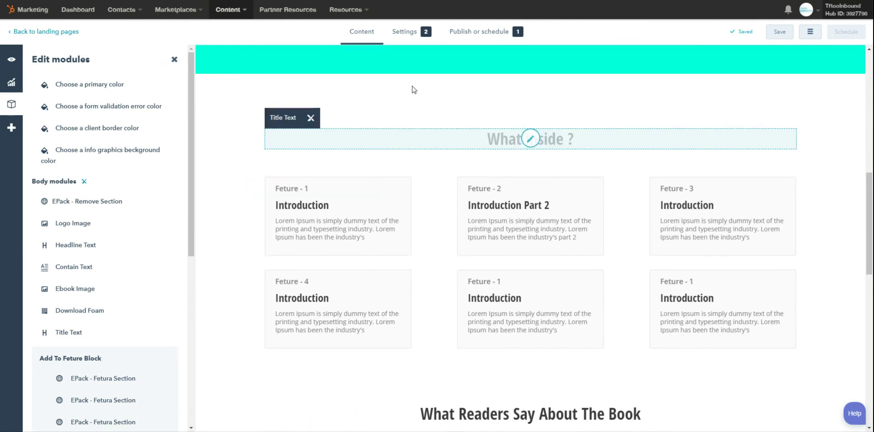
left_click(112, 206)
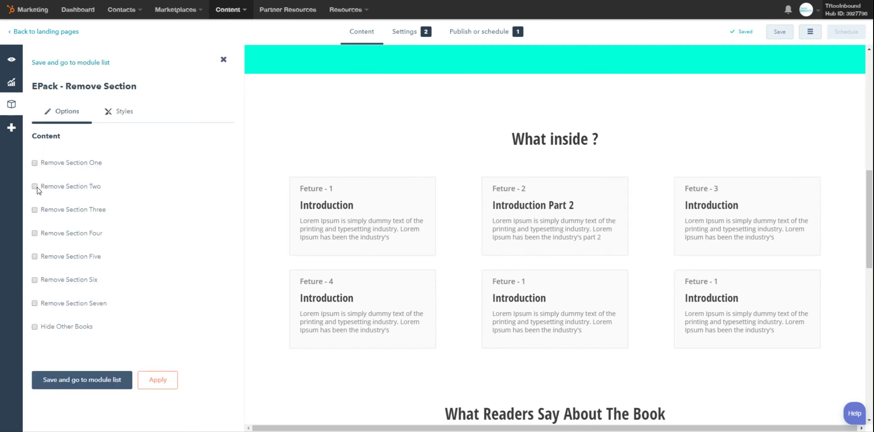
left_click(157, 385)
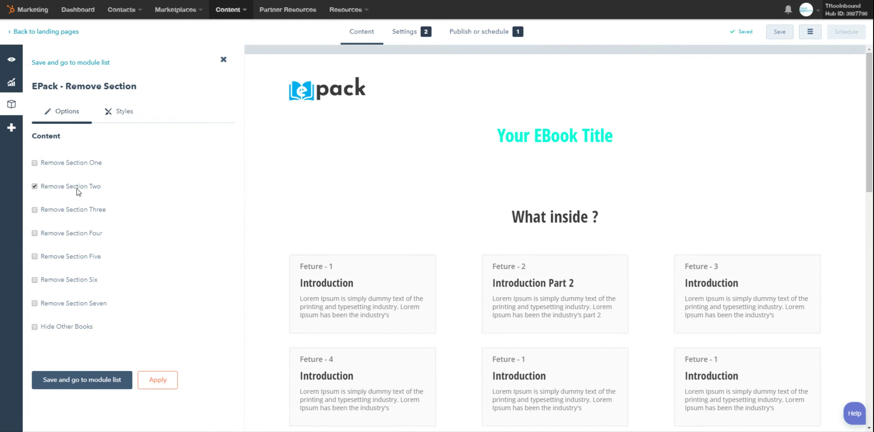
Step: Restore section two, remove section three instead, apply the change and check the page
left_click(159, 380)
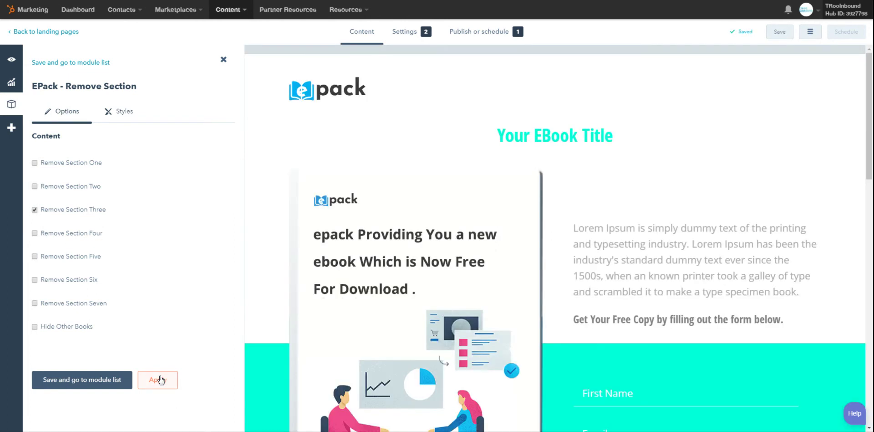
scroll(273, 286, "down", 8)
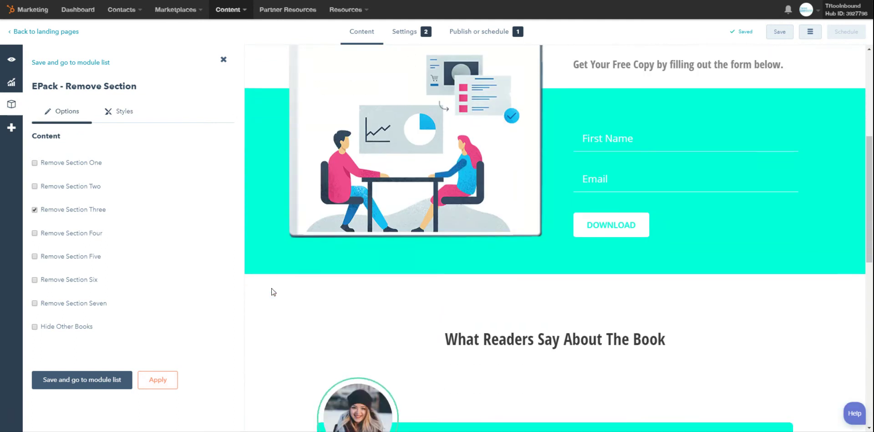
scroll(272, 289, "down", 7)
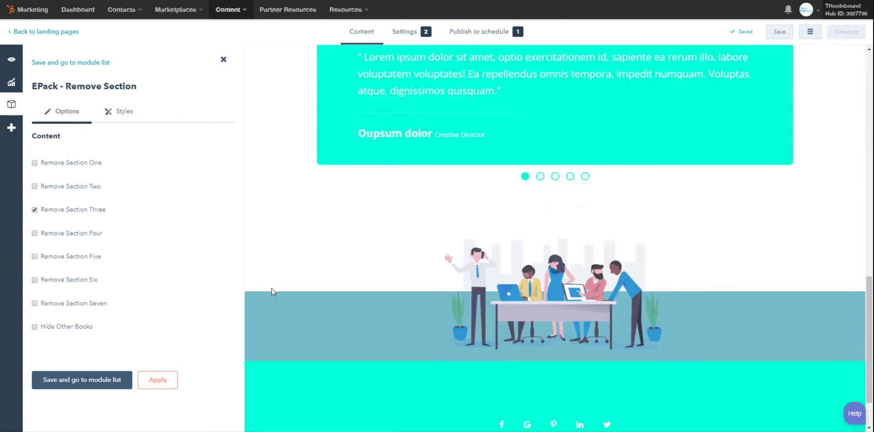
scroll(271, 287, "up", 2)
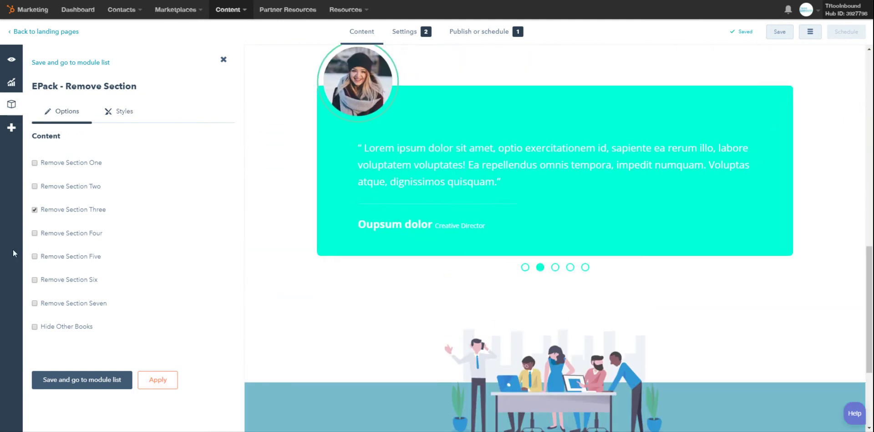
Step: Restore section three, remove section four instead and apply the change
left_click(35, 209)
left_click(157, 385)
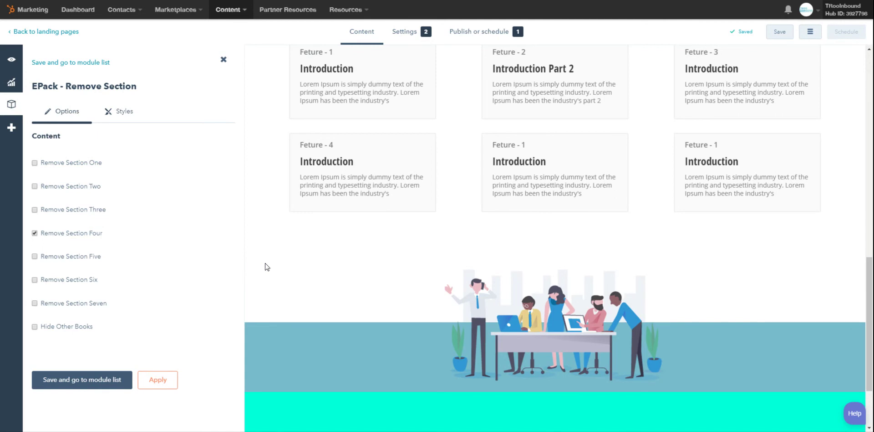
scroll(267, 267, "down", 1)
Step: Restore section four, remove section five instead, apply and check it, then save the module and return to the module list
left_click(35, 233)
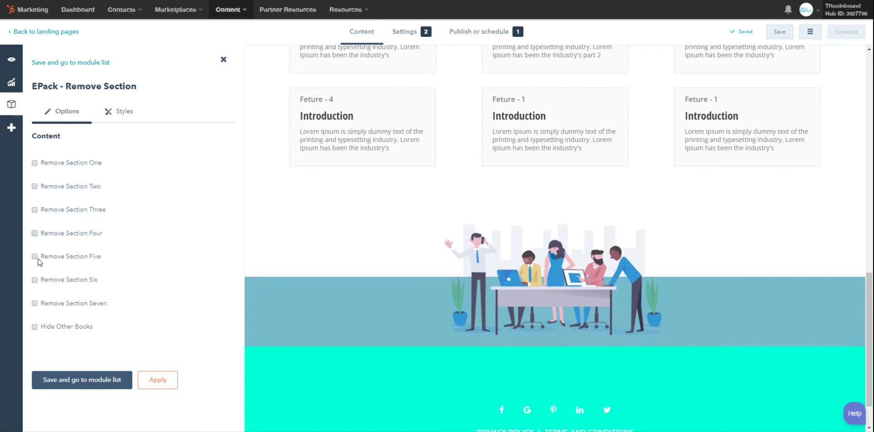
left_click(35, 256)
left_click(158, 380)
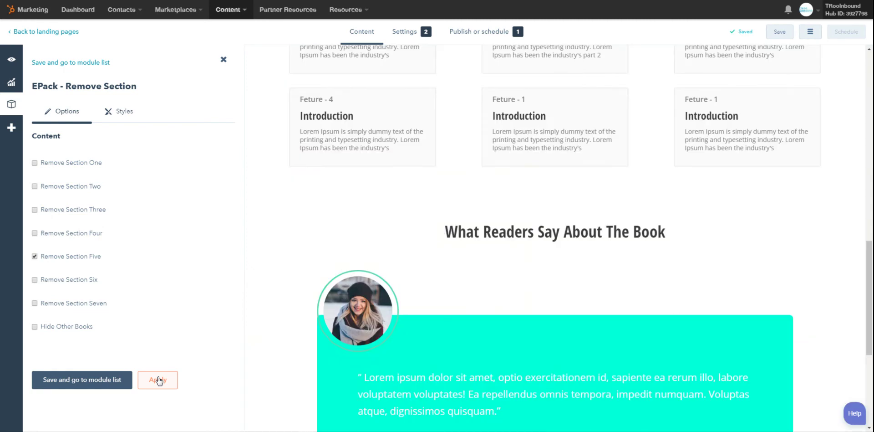
scroll(283, 296, "down", 5)
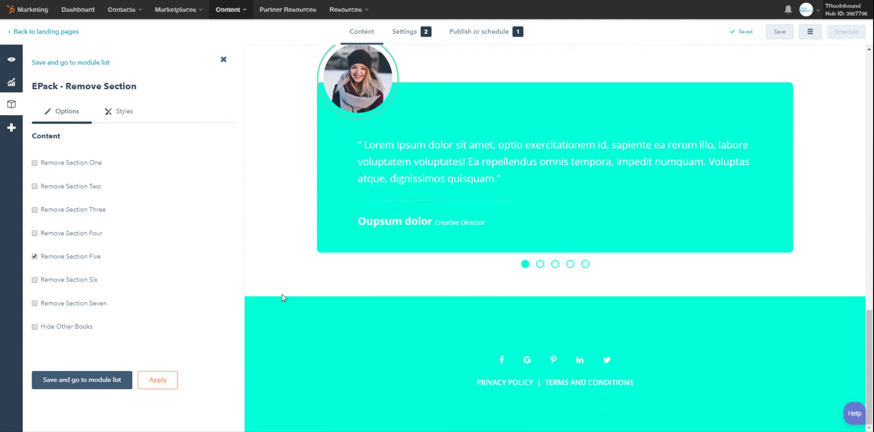
scroll(289, 238, "up", 20)
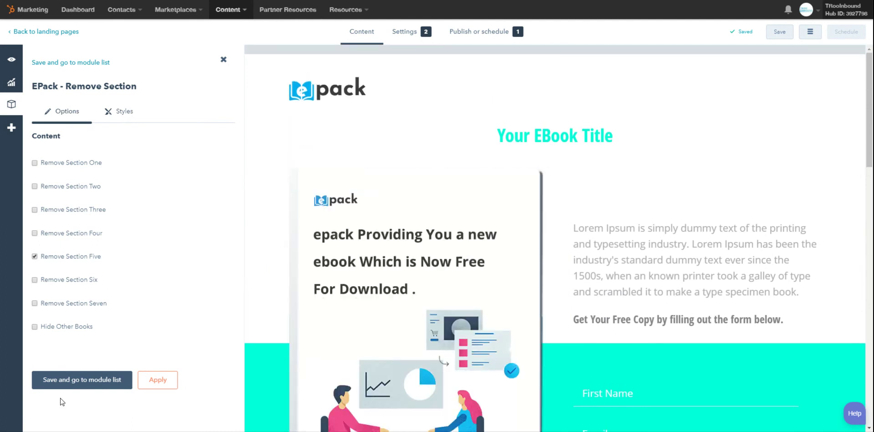
left_click(110, 384)
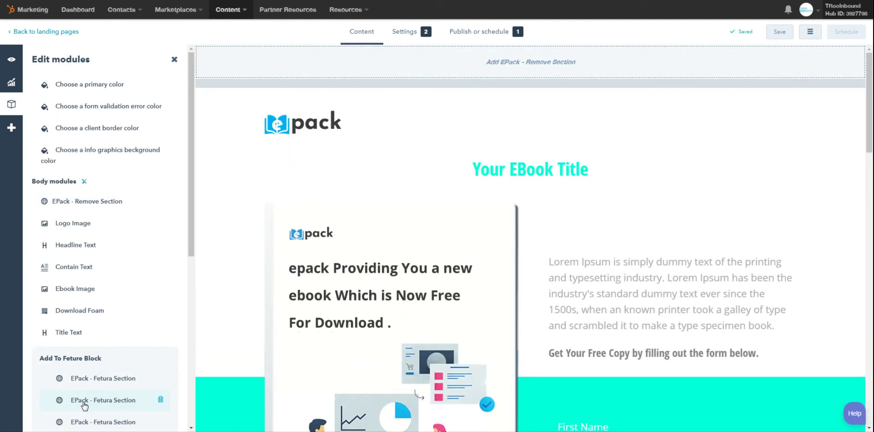
Step: Save the landing page and look through its sections
scroll(624, 188, "down", 3)
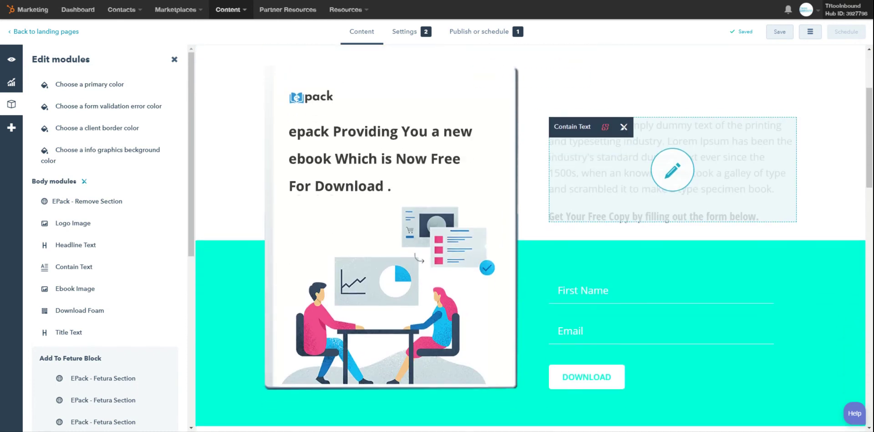
scroll(624, 188, "up", 3)
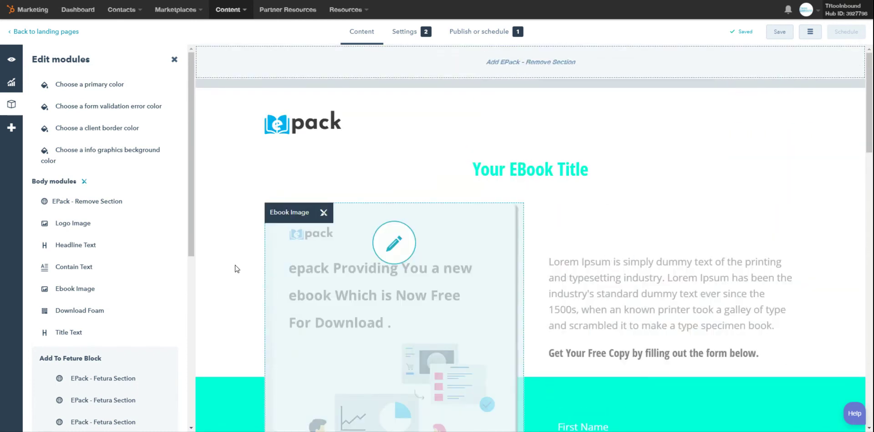
scroll(235, 268, "down", 5)
left_click(779, 33)
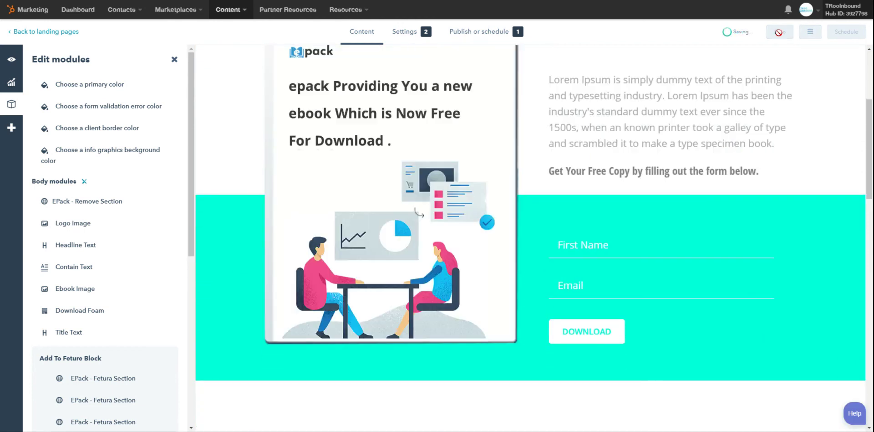
scroll(832, 142, "down", 15)
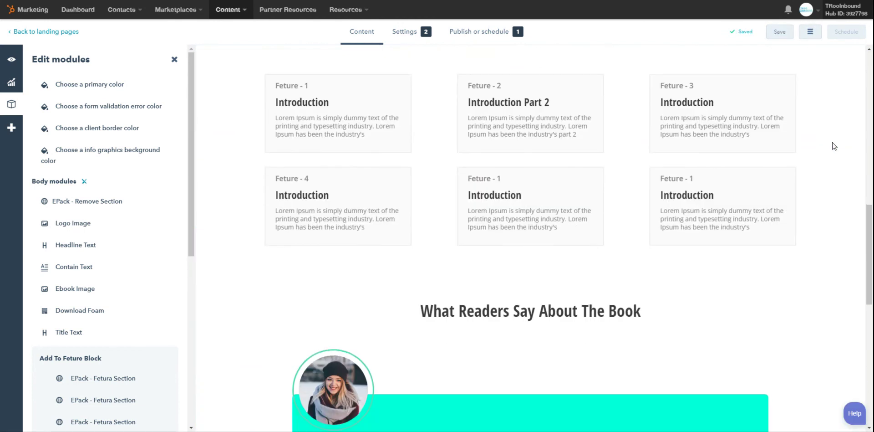
Step: Delete the three feature cards in the second row under "What inside ?", confirming each deletion, and check the whole page
scroll(833, 142, "up", 10)
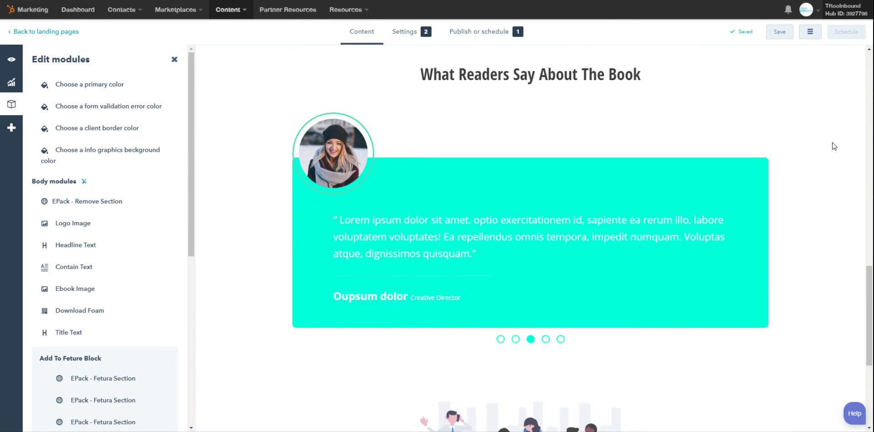
scroll(828, 133, "up", 6)
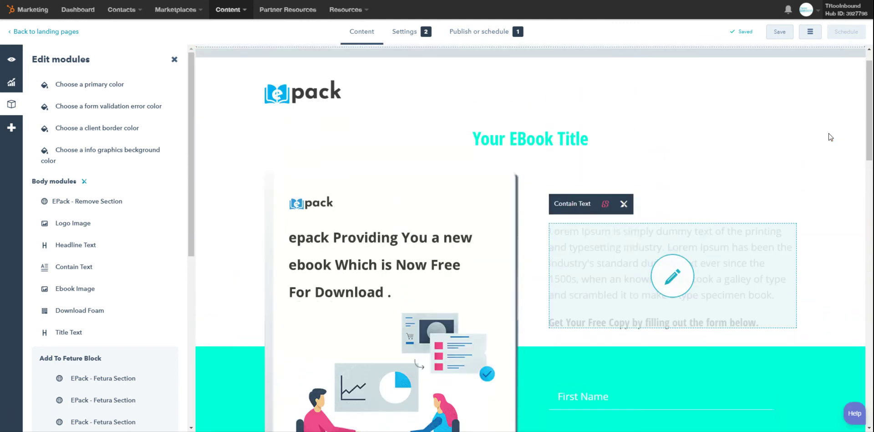
scroll(828, 133, "down", 8)
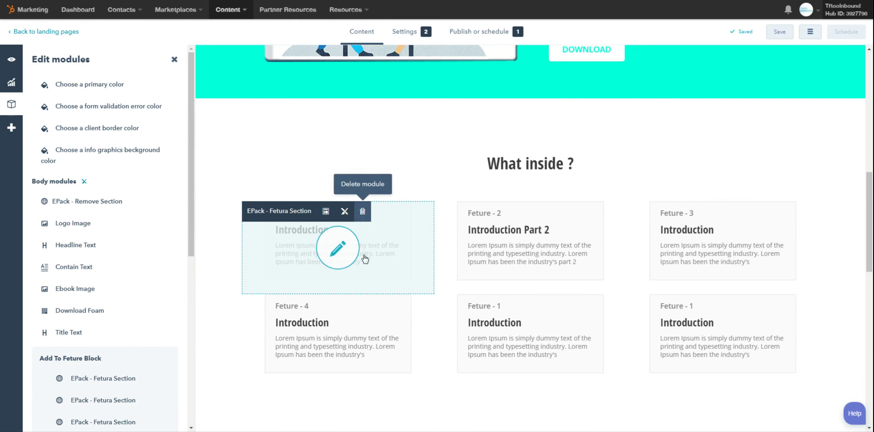
left_click(363, 306)
left_click(356, 140)
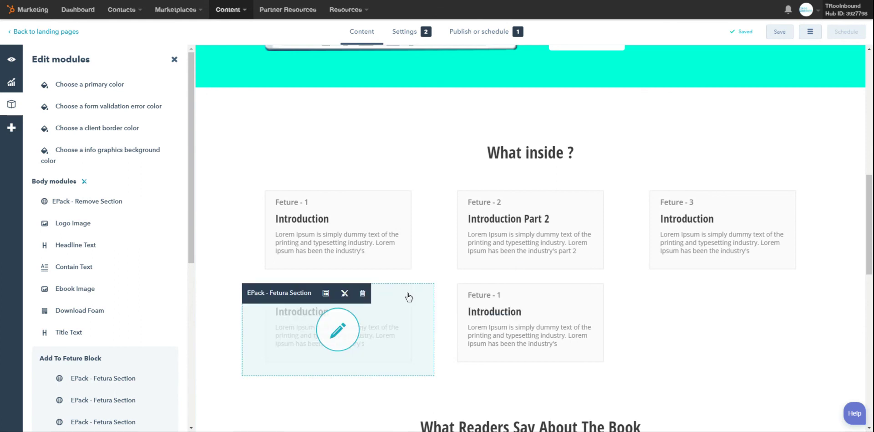
left_click(363, 294)
left_click(357, 146)
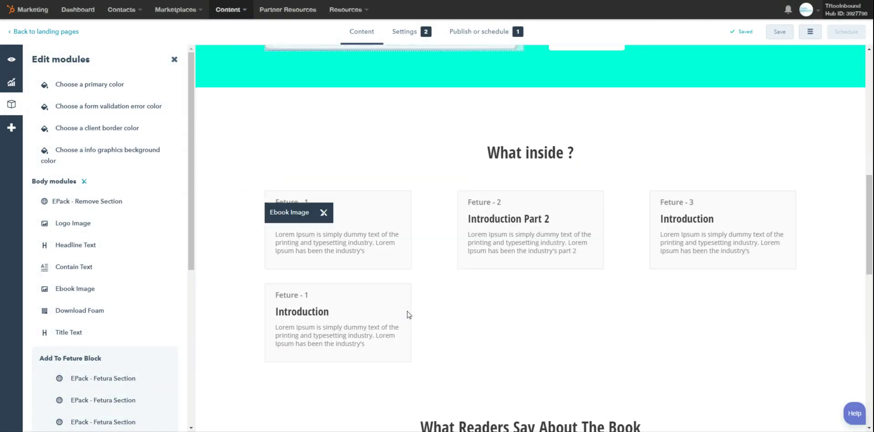
left_click(368, 250)
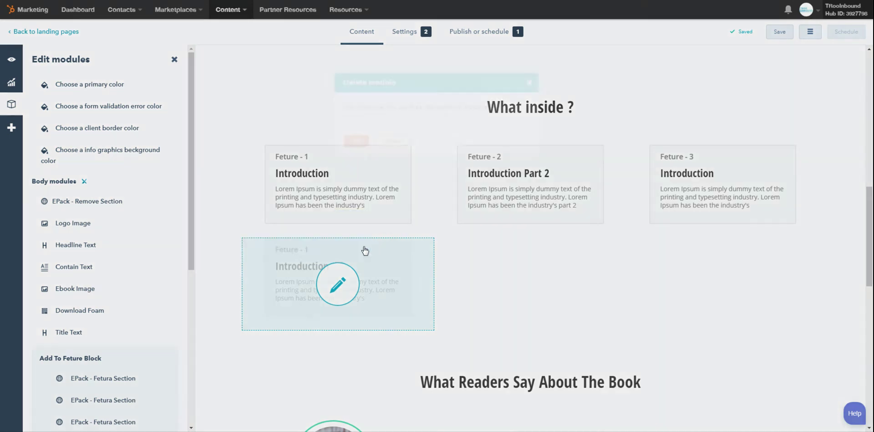
left_click(356, 142)
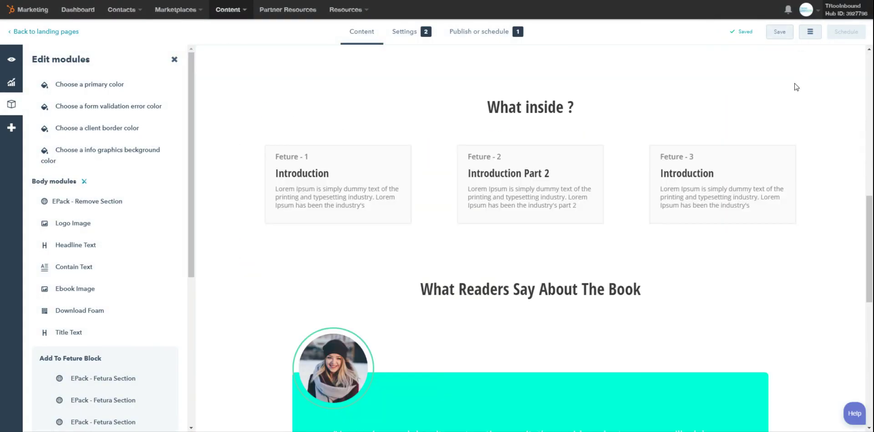
scroll(797, 135, "up", 10)
scroll(797, 134, "down", 15)
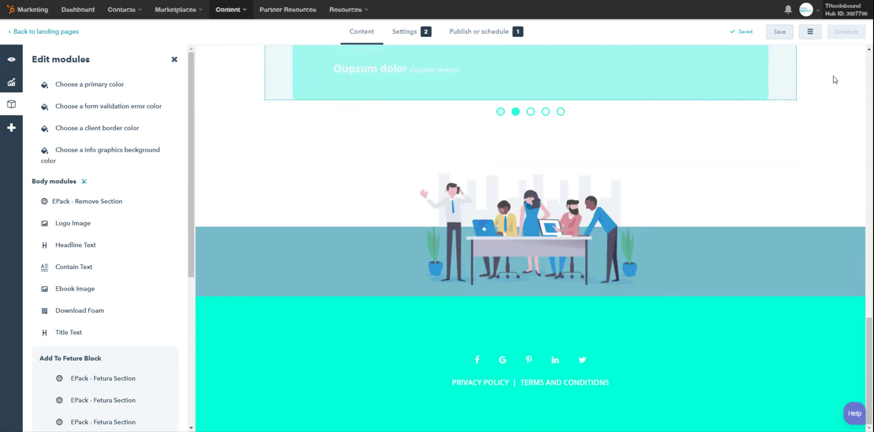